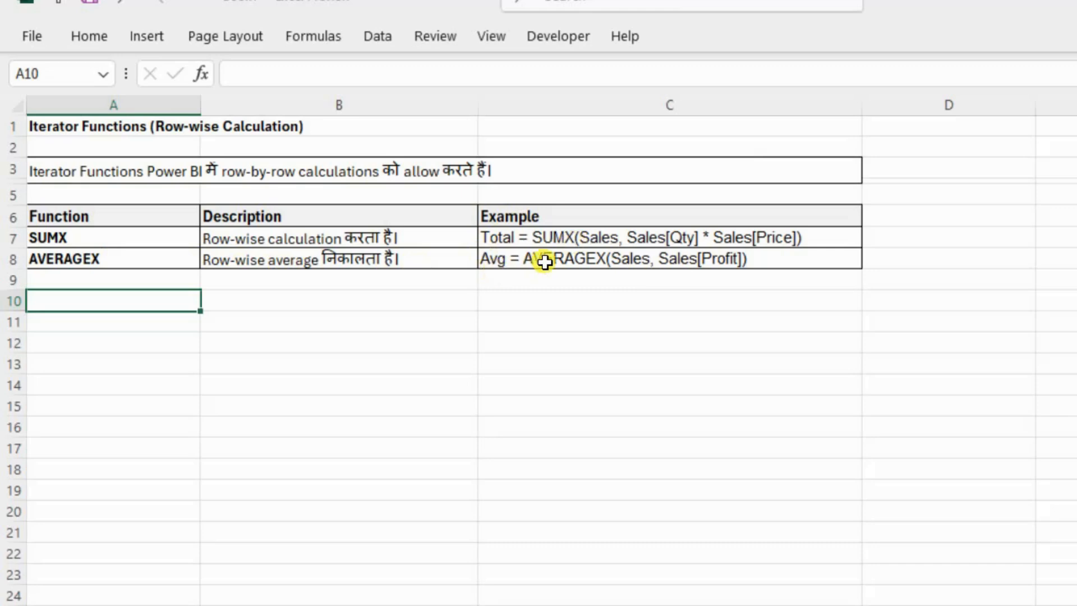
click(555, 282)
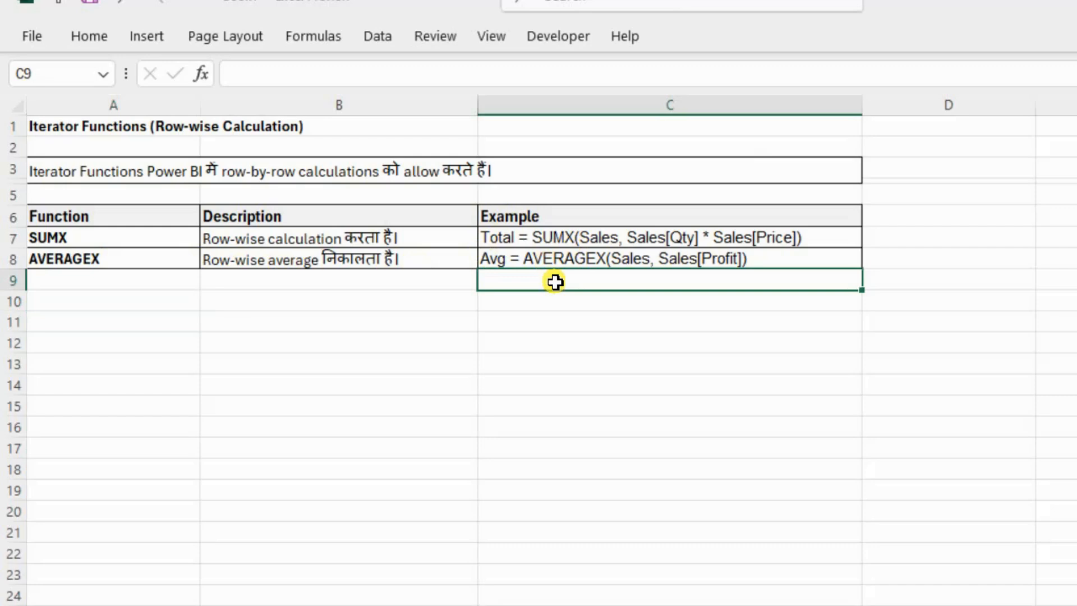
click(151, 282)
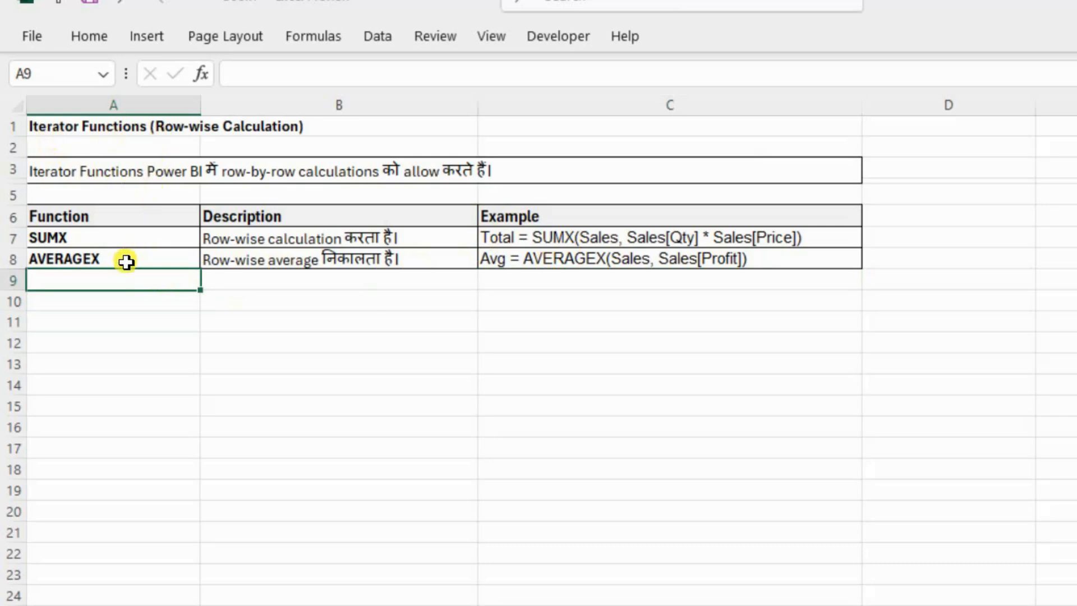
click(108, 240)
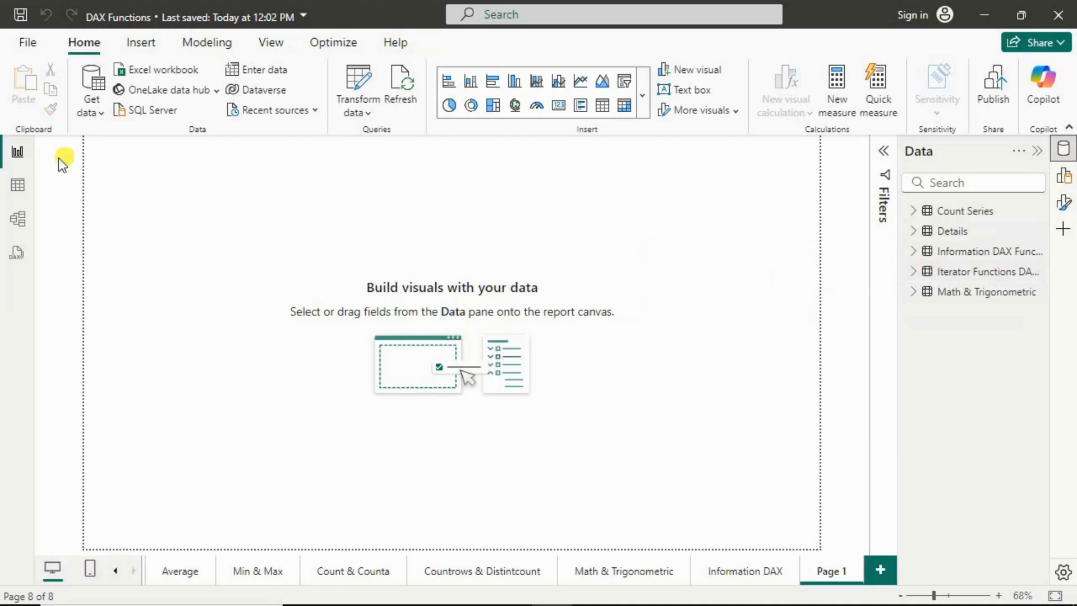
Step: Switch to Power BI Desktop and display the data of the Iterator Functions DAX Functions table
click(11, 188)
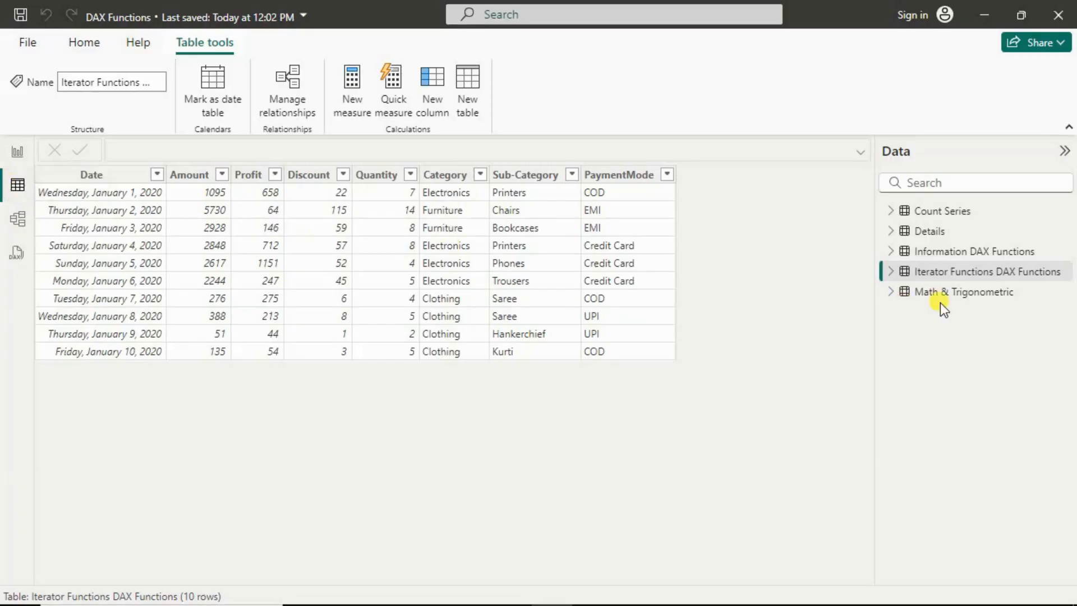
click(946, 252)
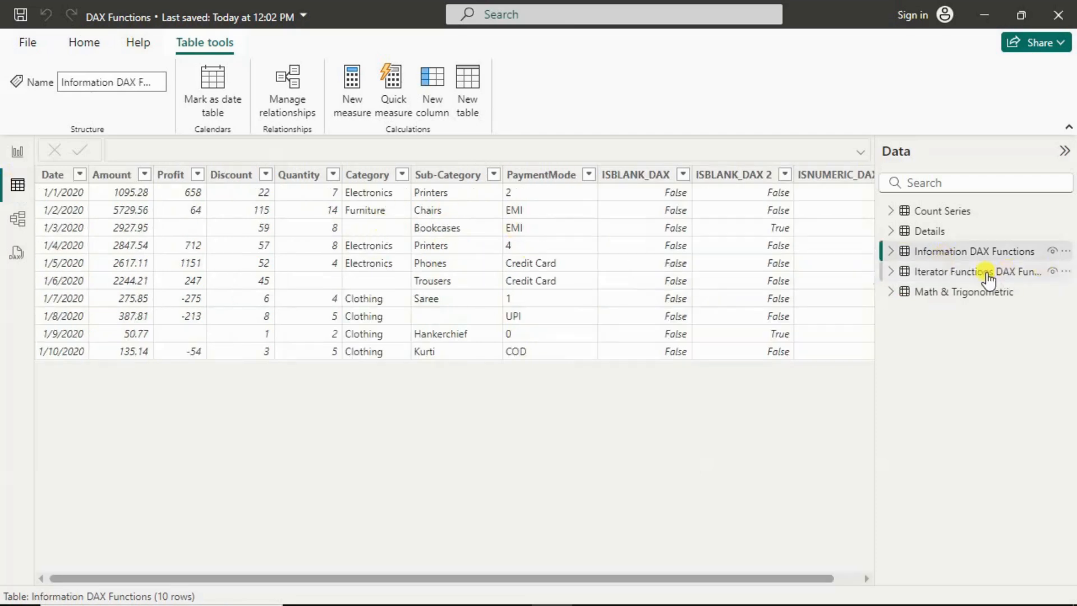
click(978, 272)
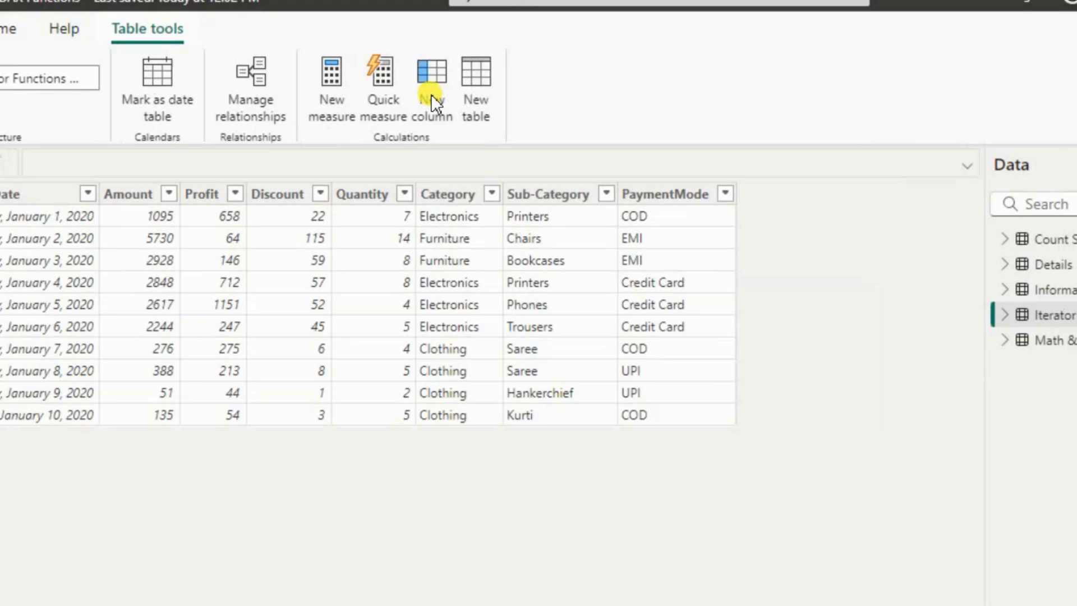
Step: Add a calculated column named SUMX_DAX and start its SUMX formula with 'Iterator Functions DAX Functions' as the table argument
click(432, 96)
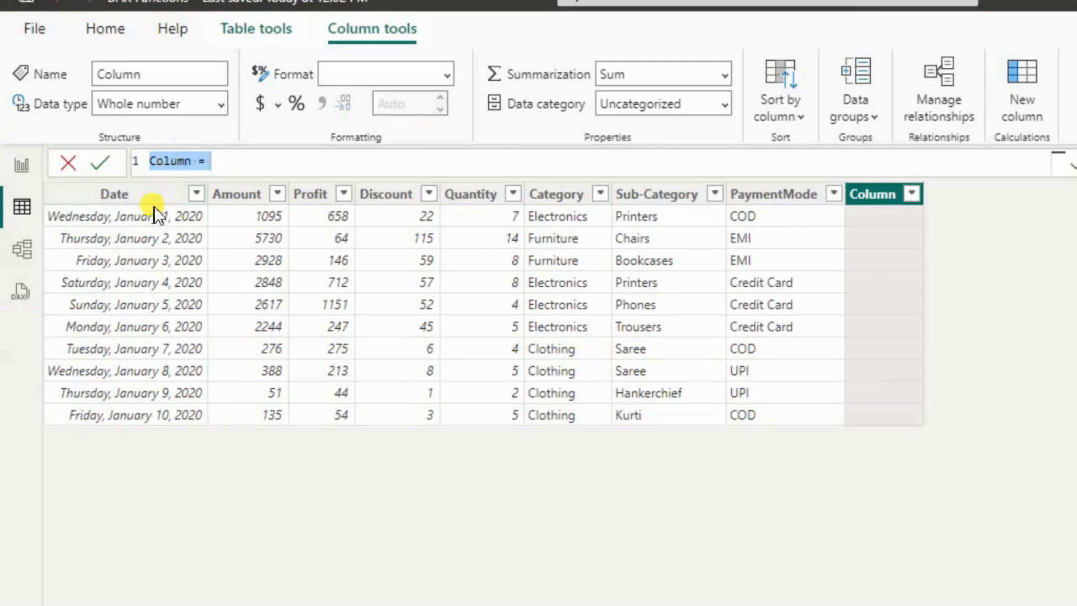
text(SUMX)
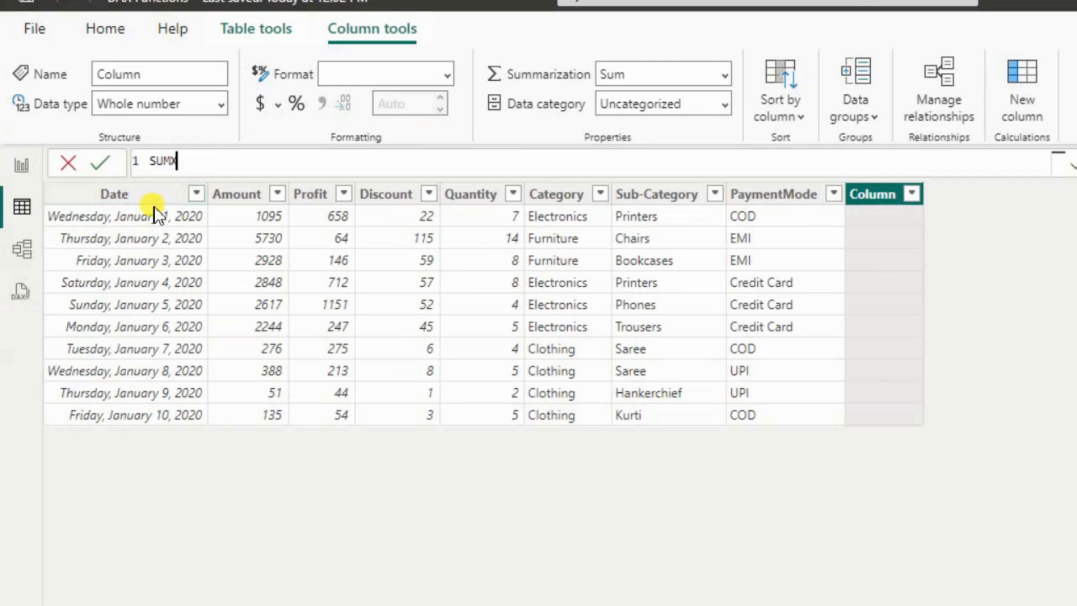
text(_DAX = sumx)
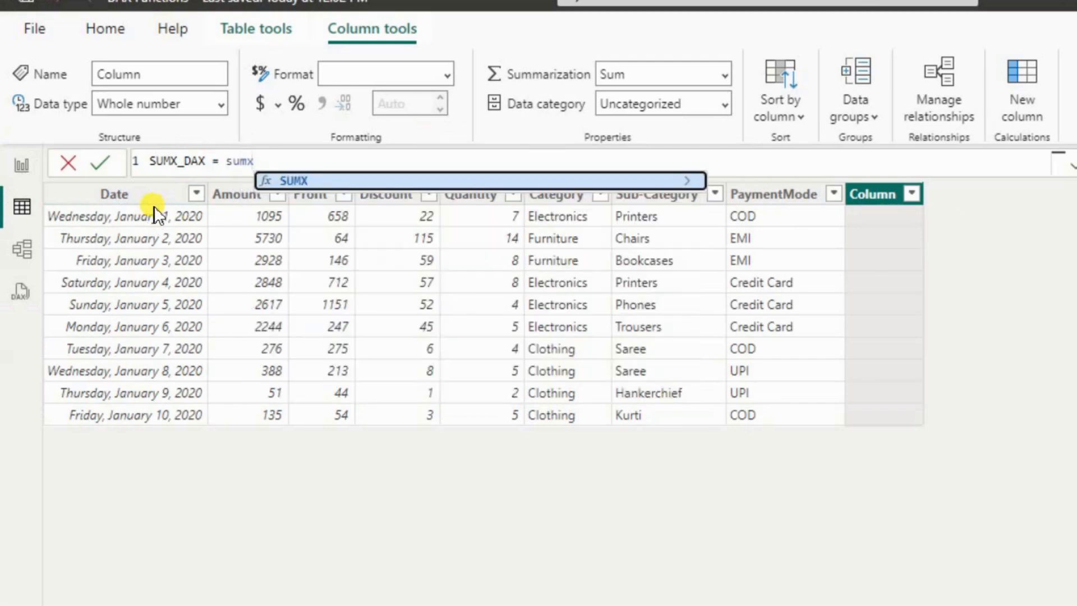
key(Tab)
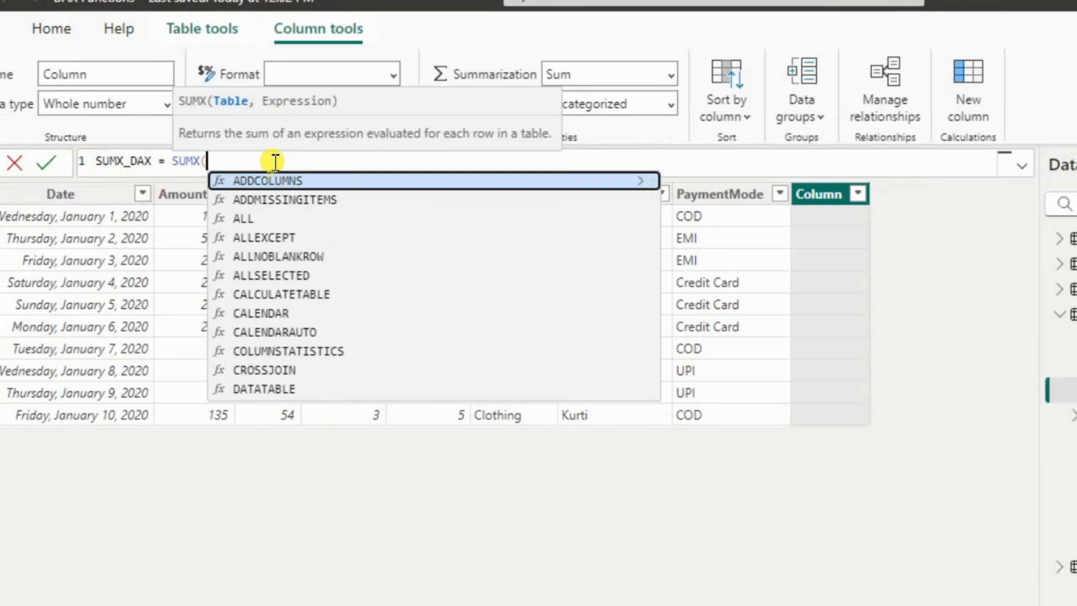
text(it)
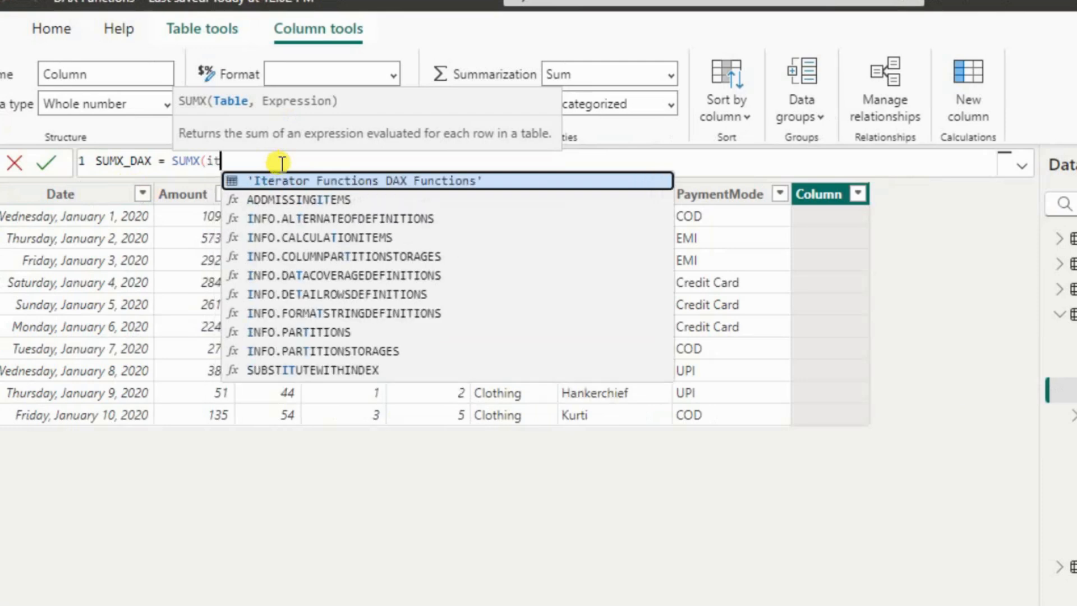
click(307, 179)
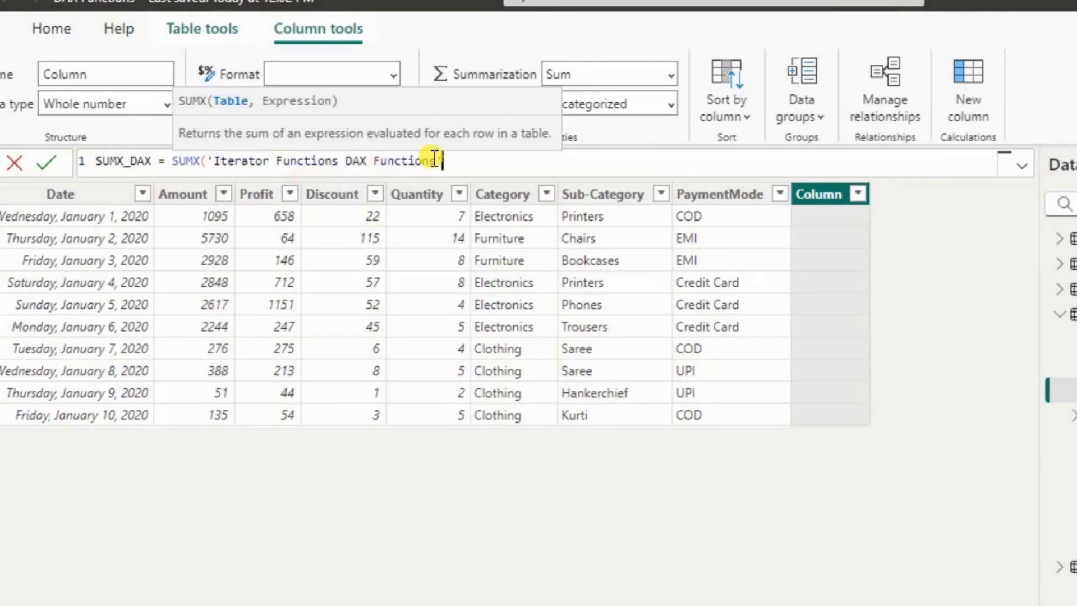
text(,)
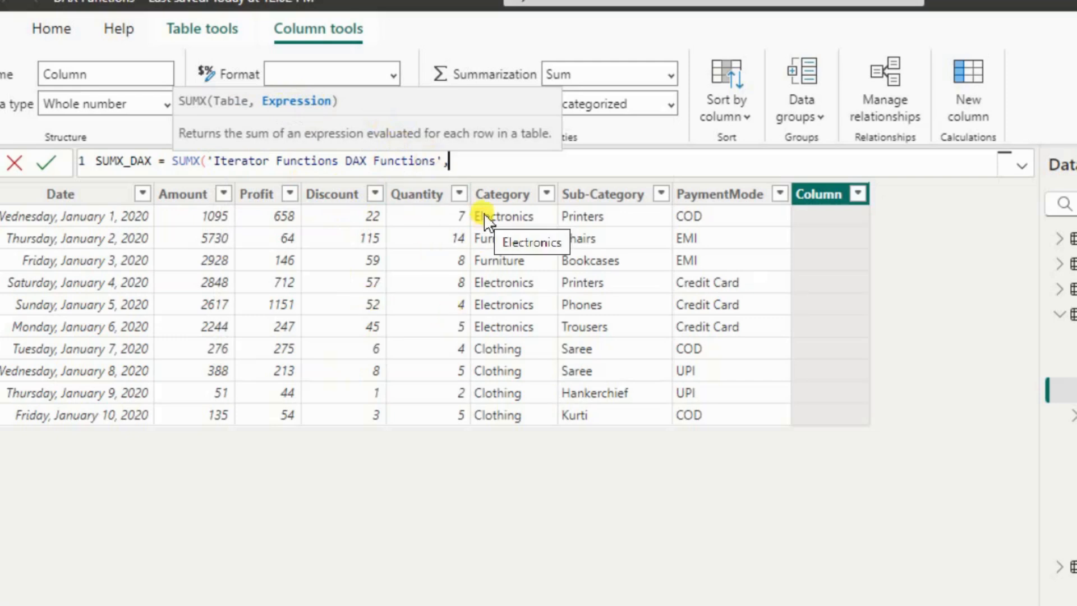
Step: Complete the SUMX expression as the table's Discount column multiplied by its Quantity column and commit the formula
text(disc)
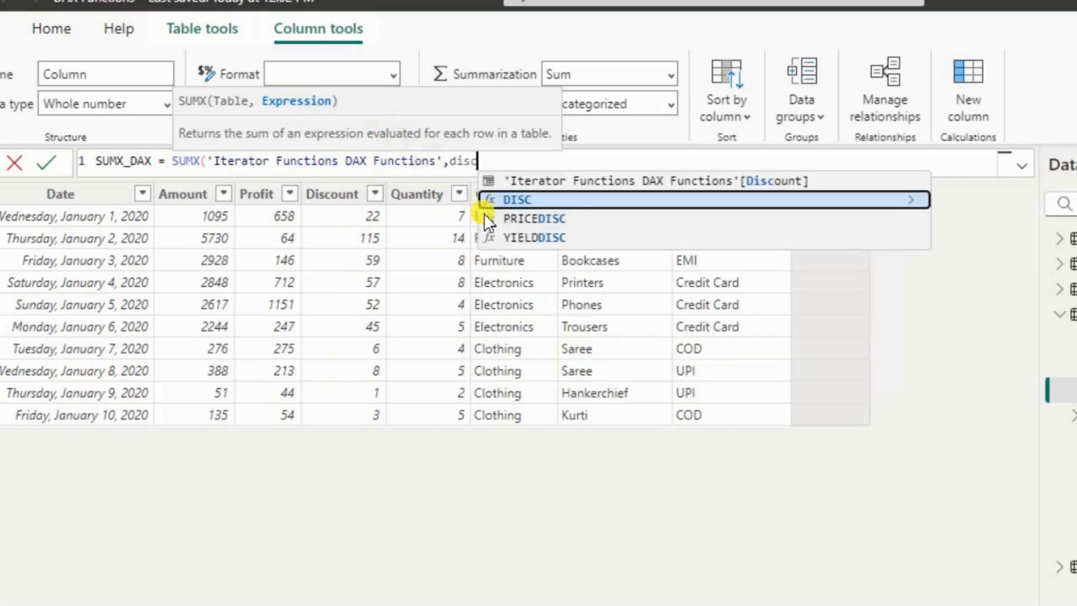
click(657, 180)
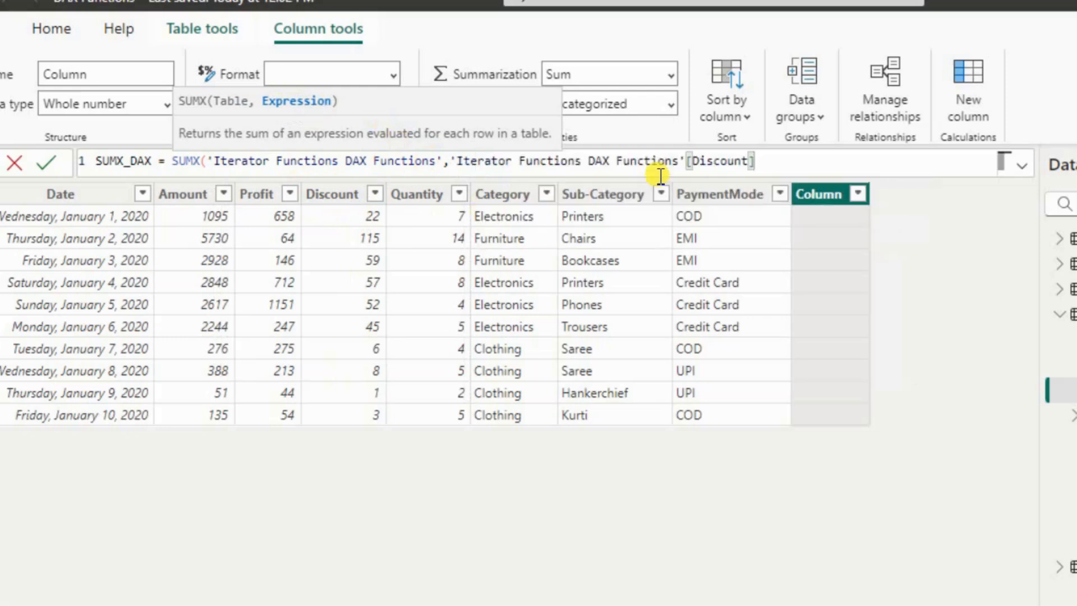
text(*qu)
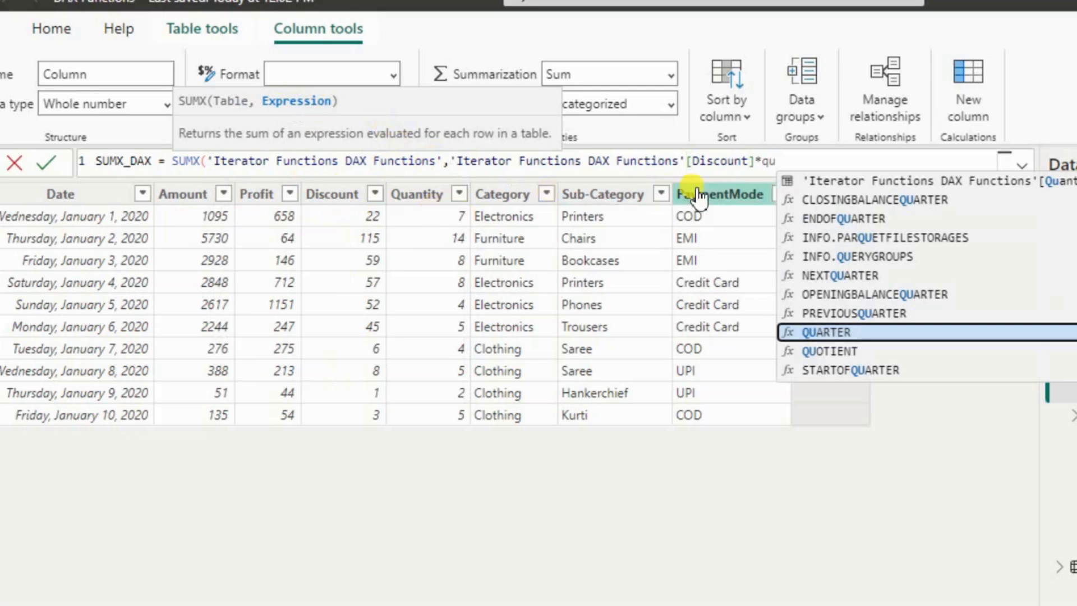
click(884, 181)
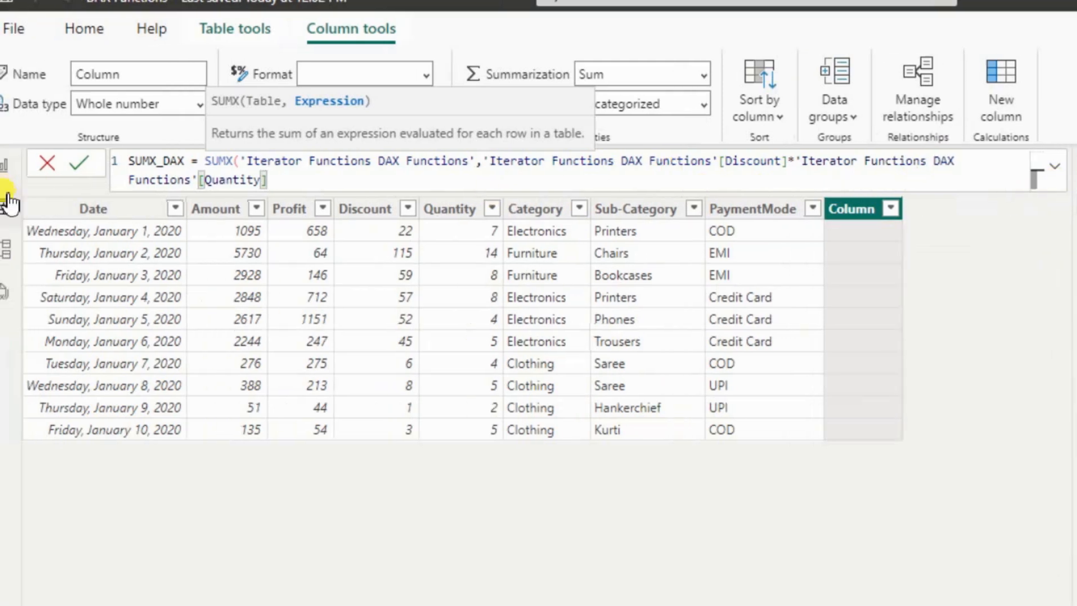
text())
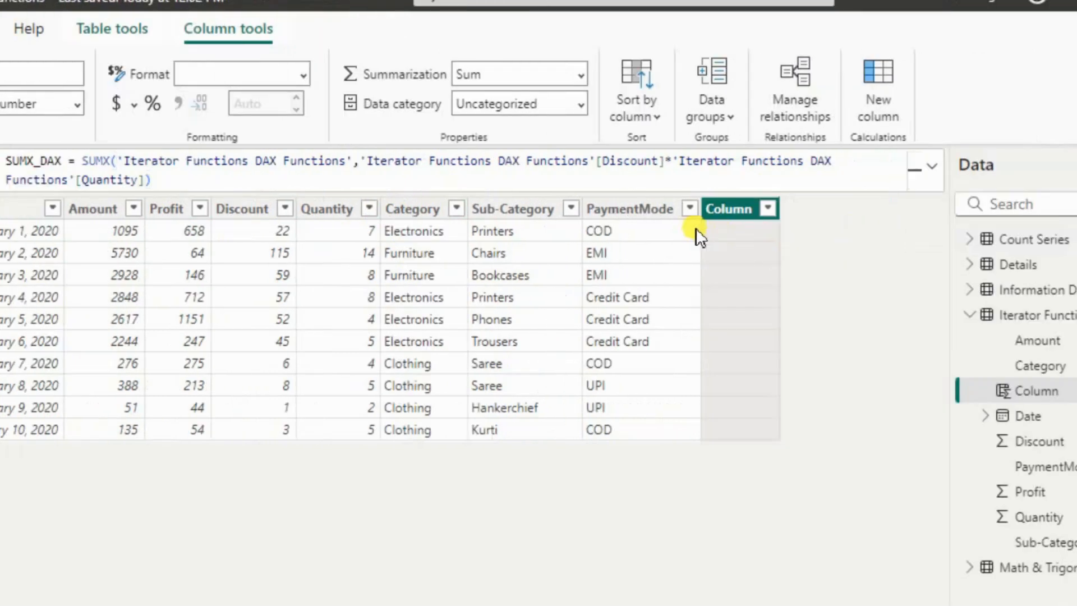
key(Return)
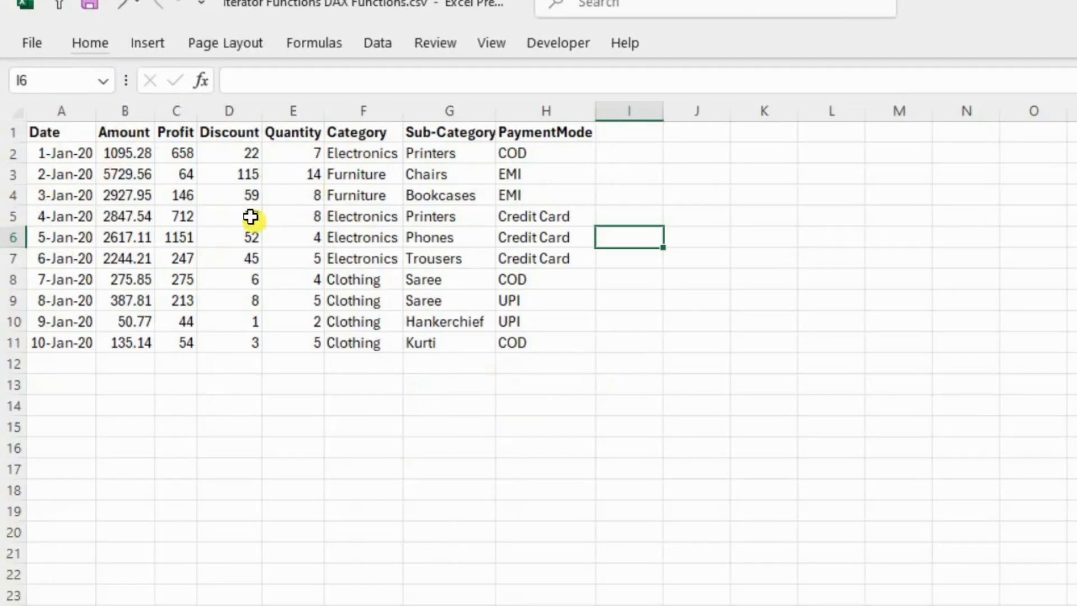
Step: Switch to Iterator Functions DAX Functions.csv in Excel, multiply Discount by Quantity in J2 with =D2*E2, and fill the formula down to J11
click(693, 150)
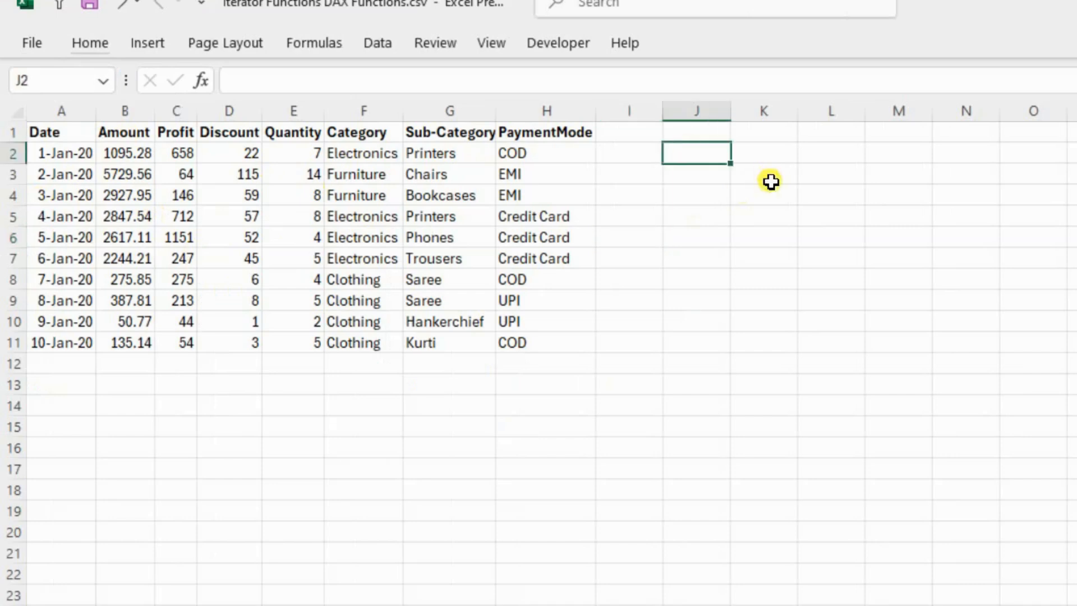
text(=)
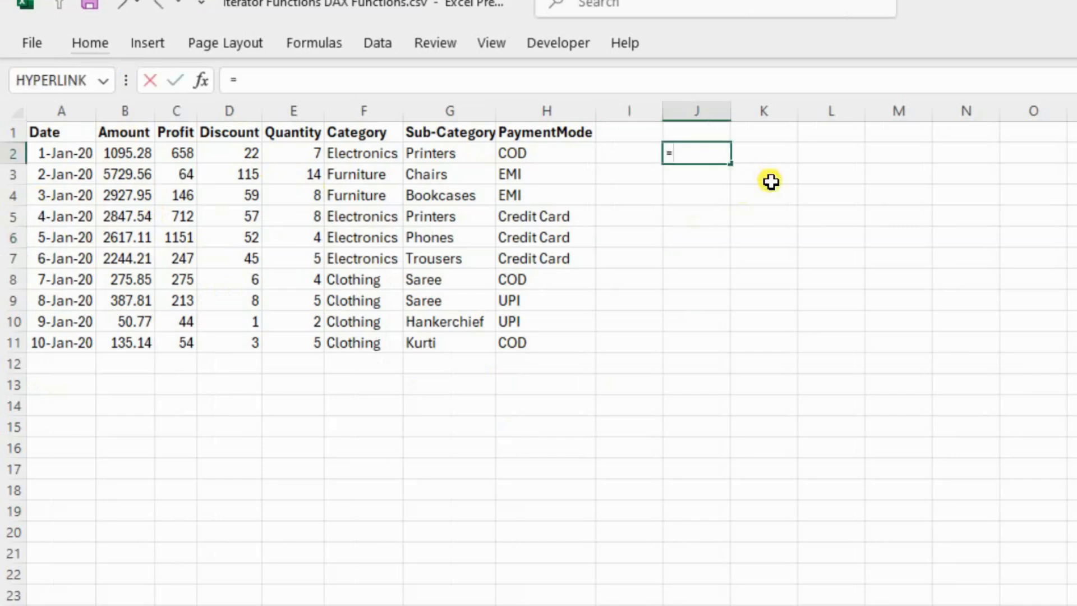
click(242, 152)
text(*)
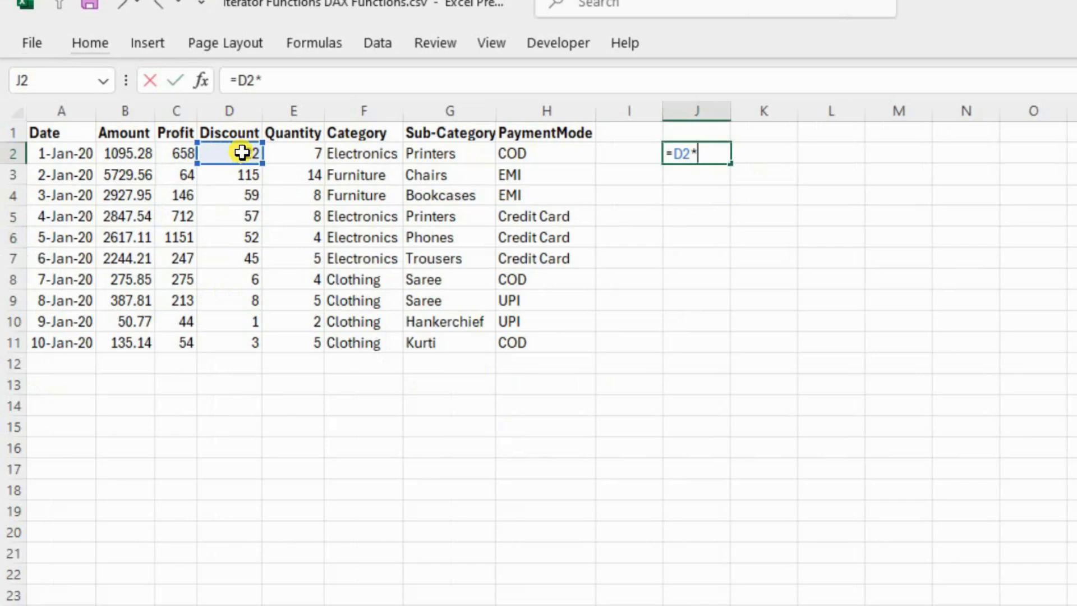
click(300, 151)
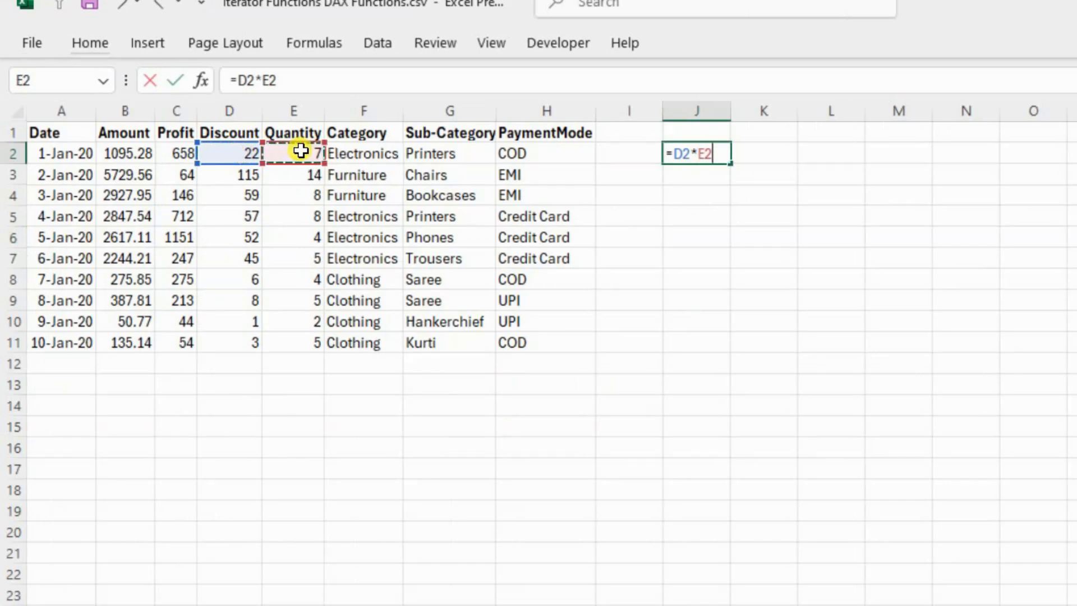
key(Return)
click(693, 151)
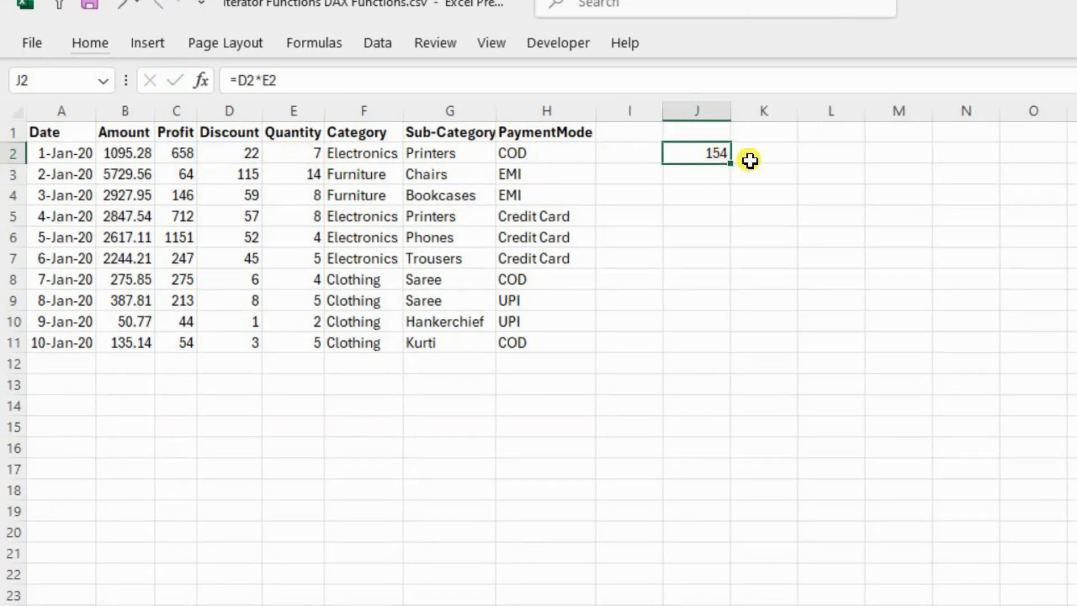
drag(732, 162, 720, 349)
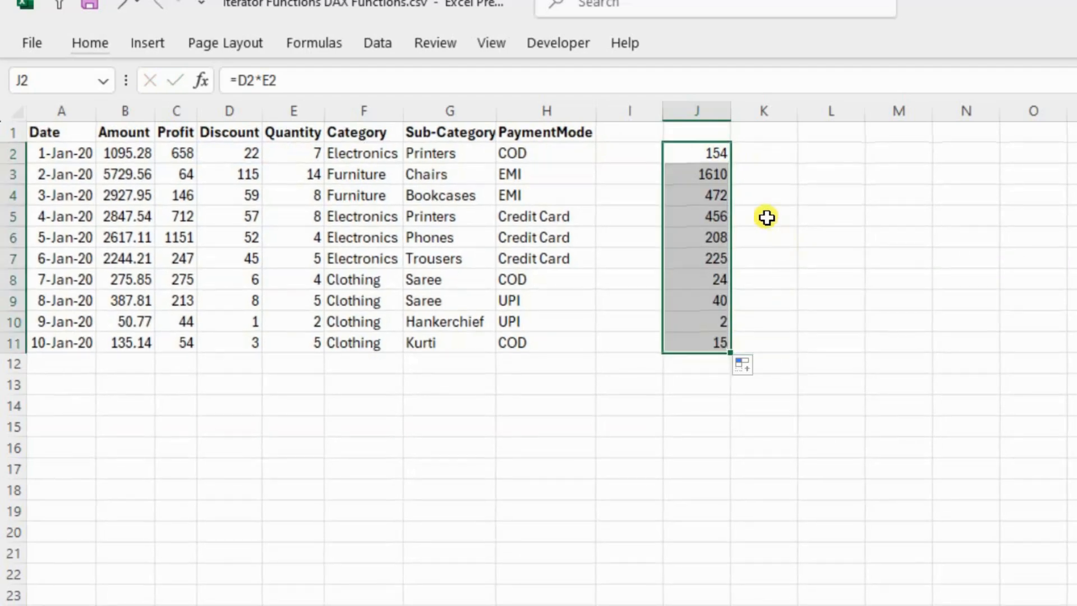
click(682, 384)
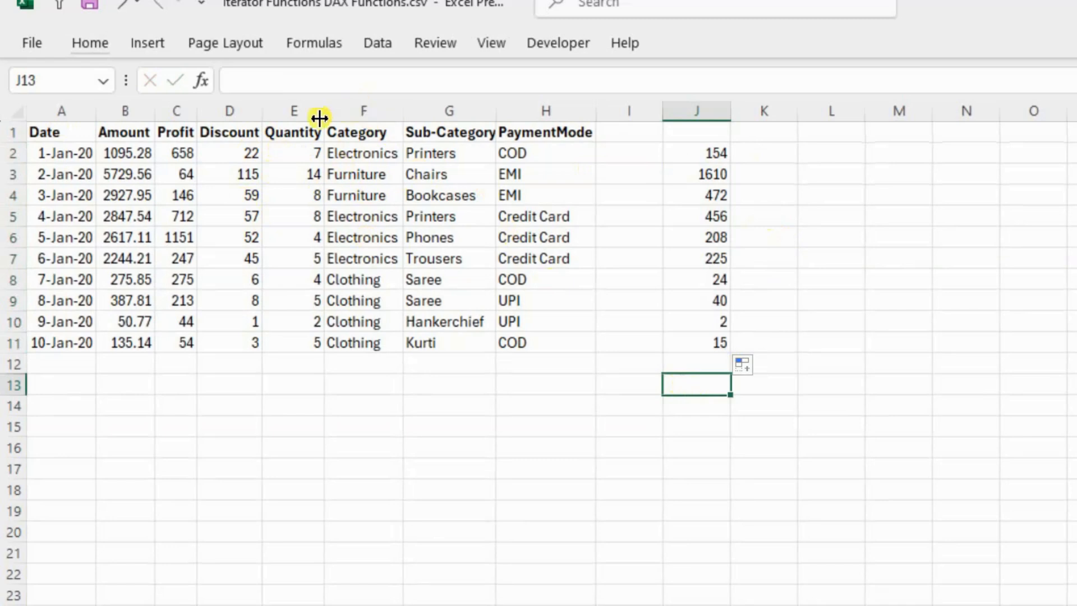
click(289, 111)
click(223, 116)
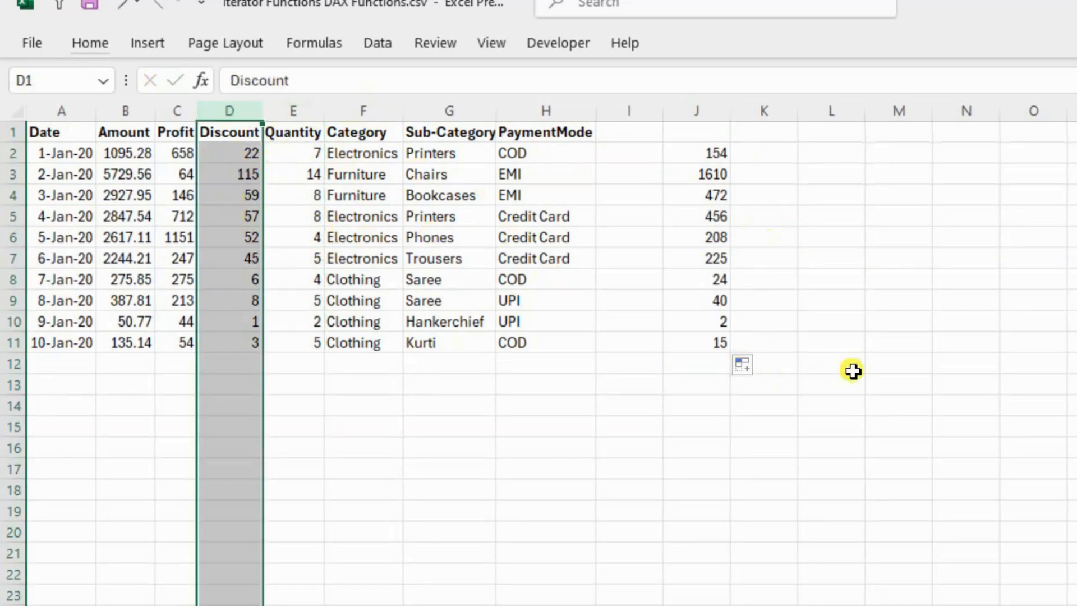
Step: Total the row products in cell J13 with =SUM(J2:J11) and make the result bold
click(707, 383)
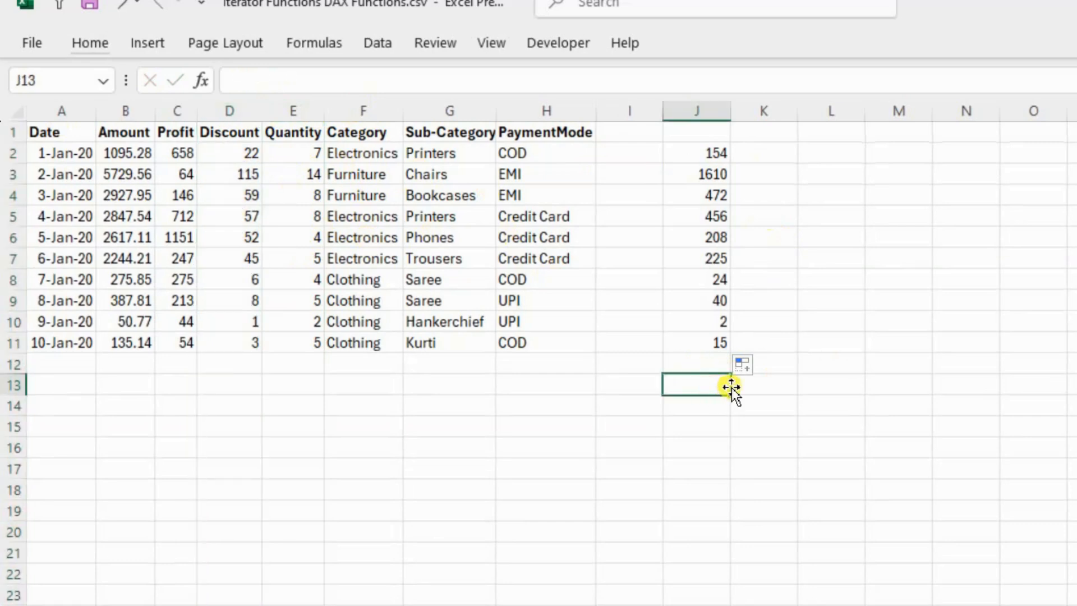
text(=sj)
key(BackSpace)
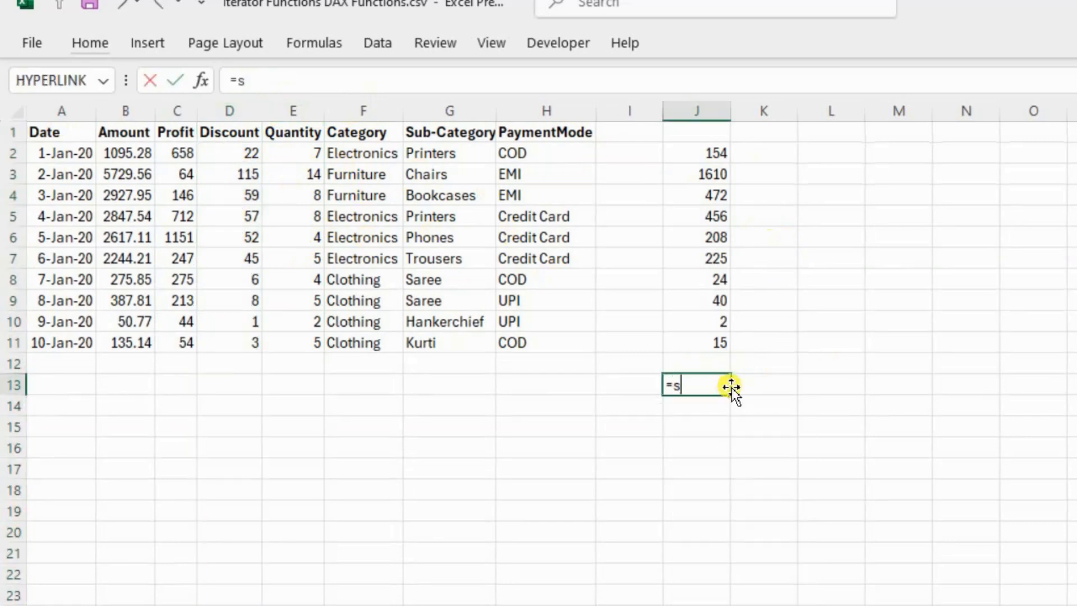
text(um)
key(Tab)
key(Up)
key(Up)
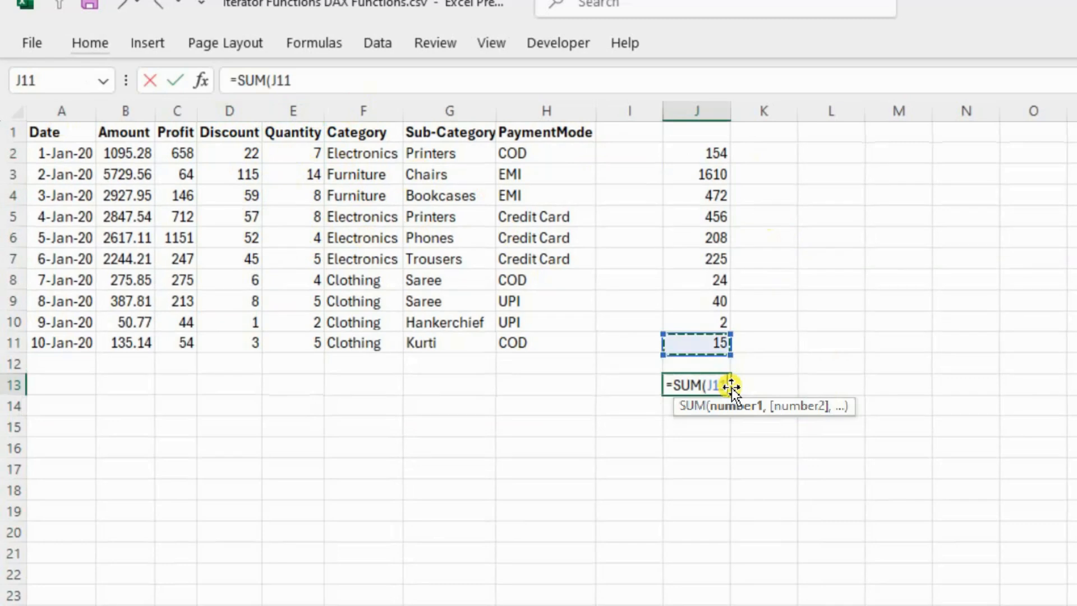
key(ctrl+shift+Up)
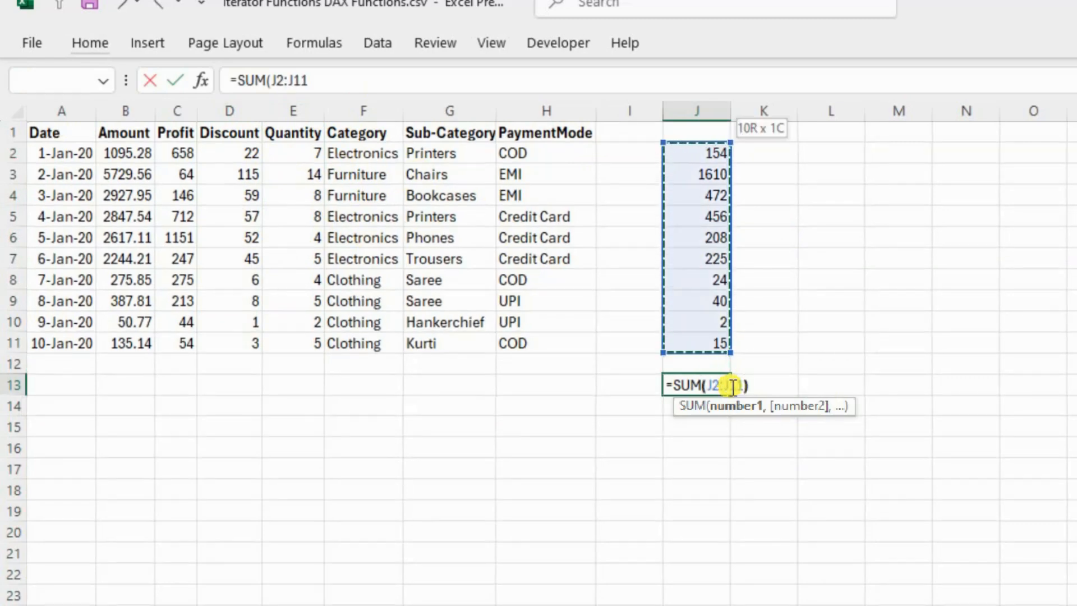
text())
key(Return)
click(711, 382)
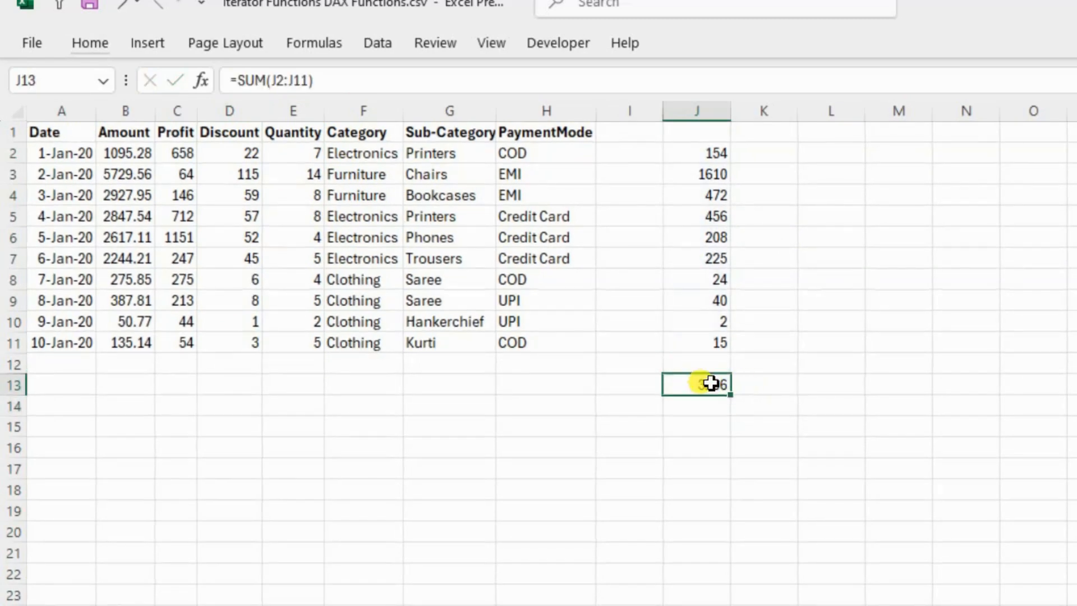
key(ctrl+b)
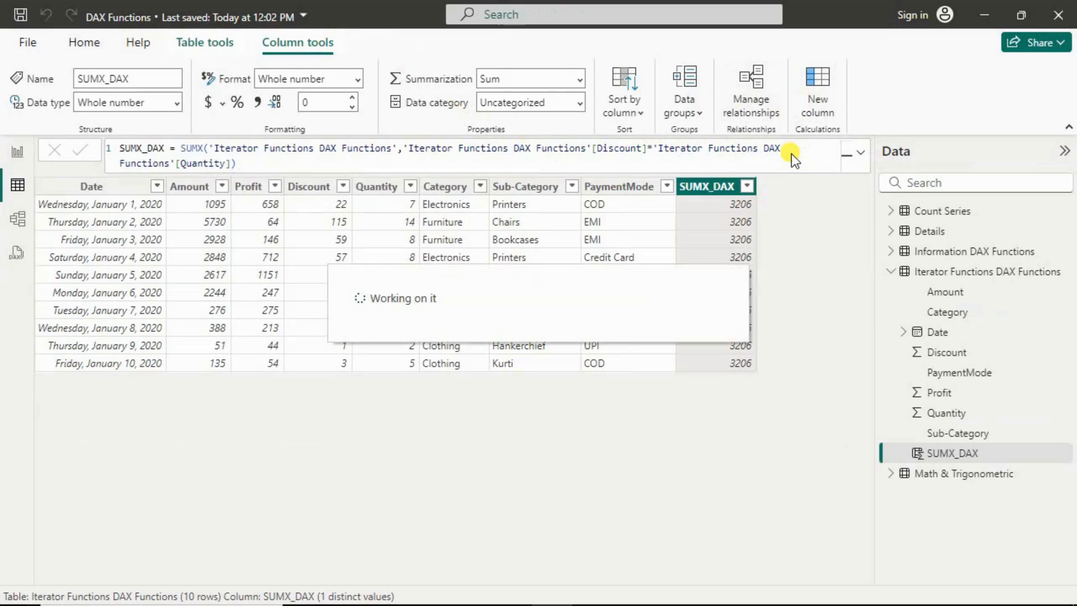
Step: Add a calculated column named AVERAGE_DAX and start its AVERAGEX formula with 'Iterator Functions DAX Functions' as the table argument
text(AVER)
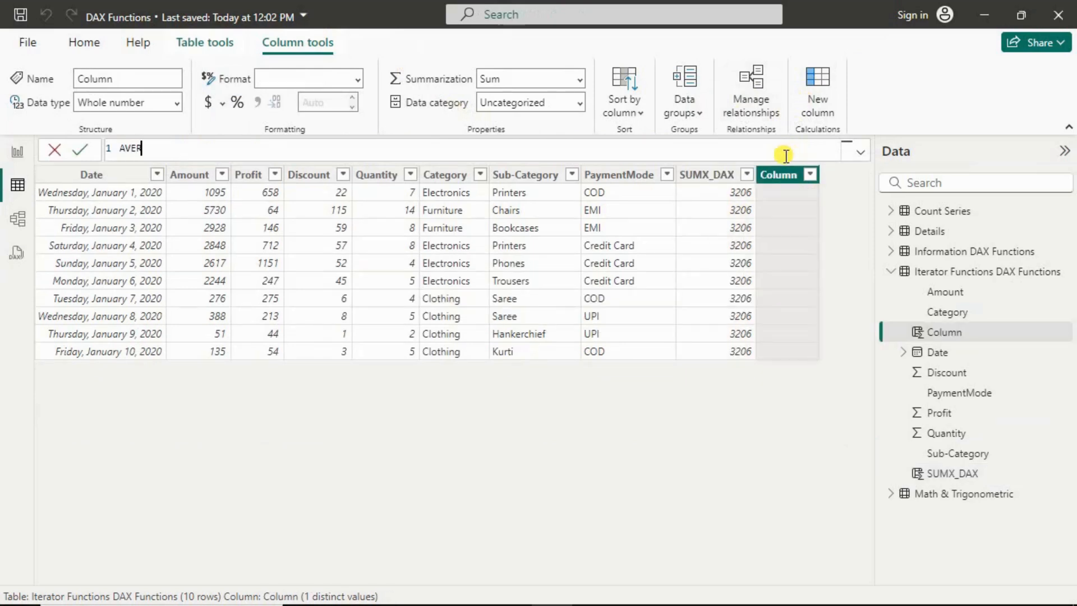
text(AGE_DAX = ave)
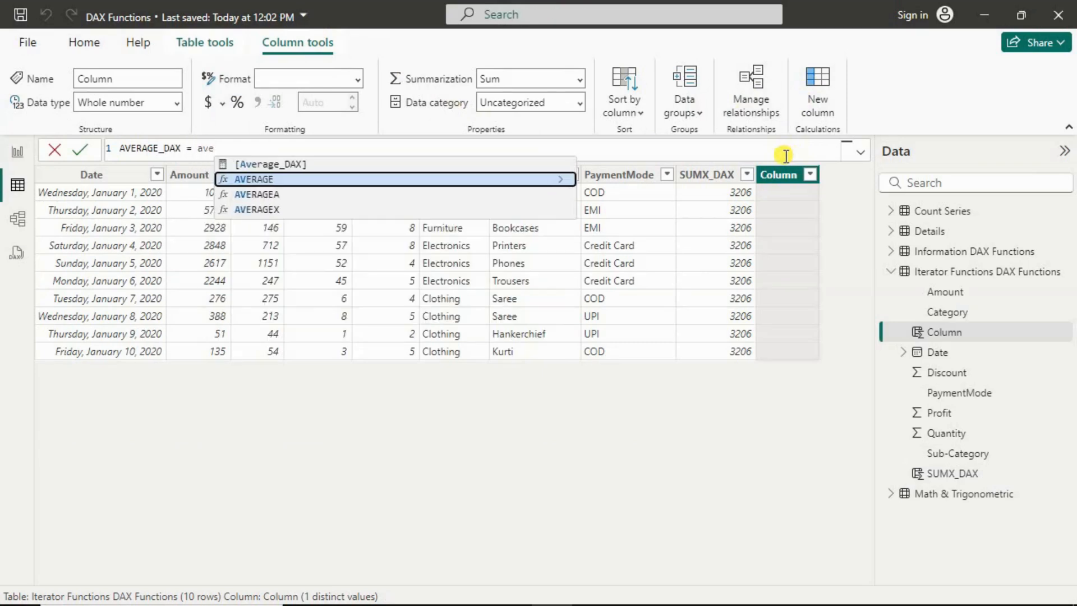
key(Down)
key(Down)
key(Tab)
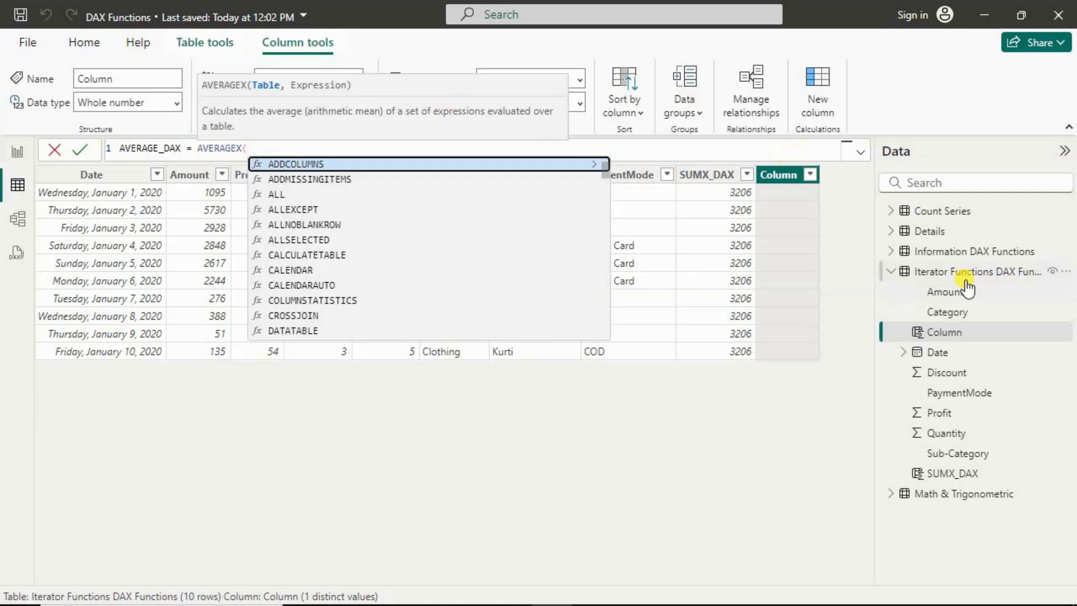
text(it)
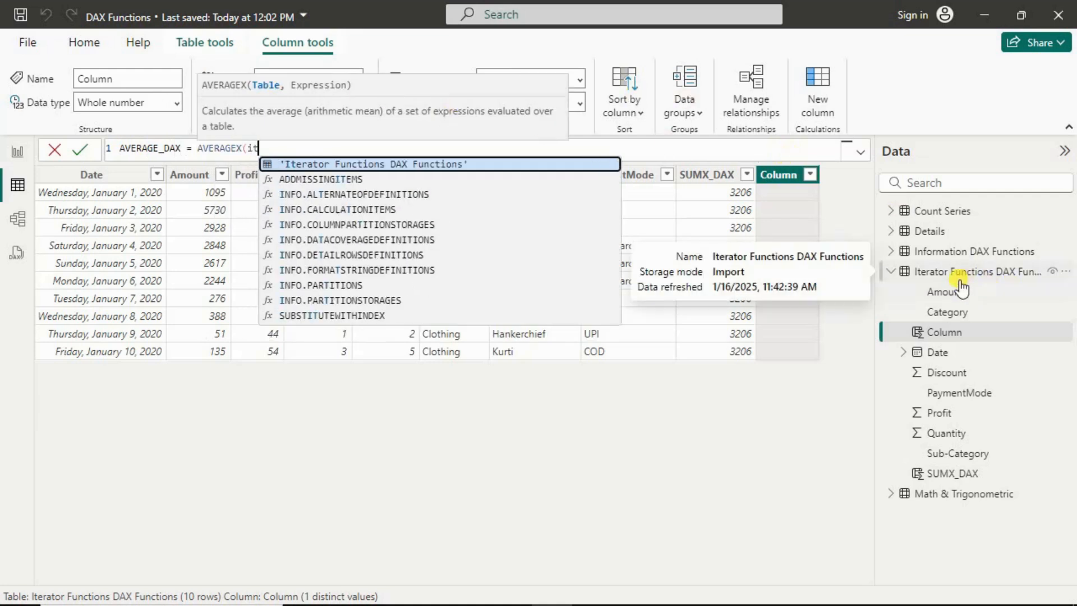
key(Tab)
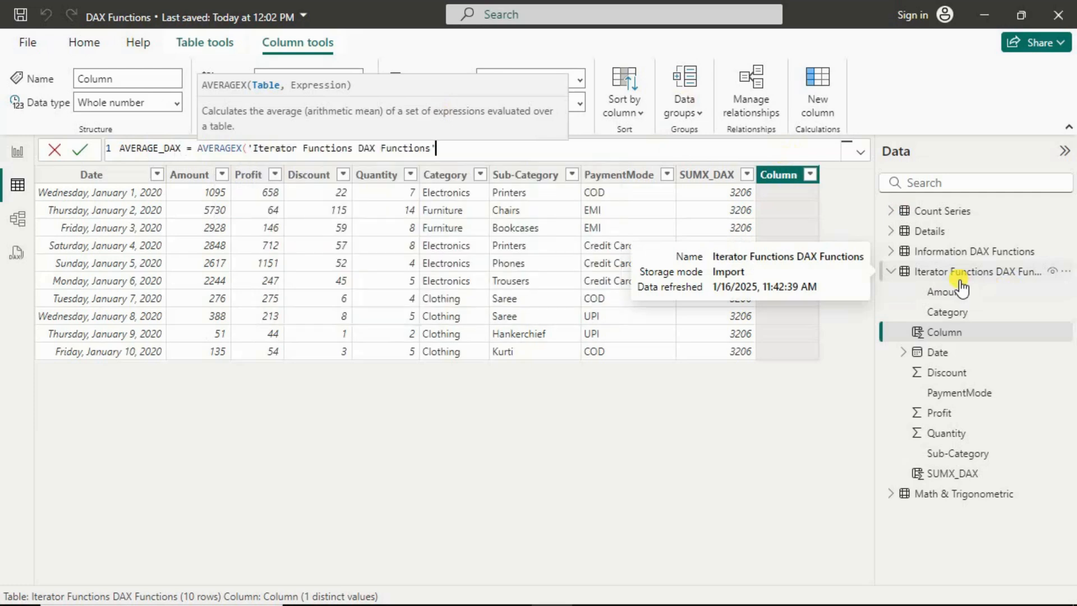
text(,)
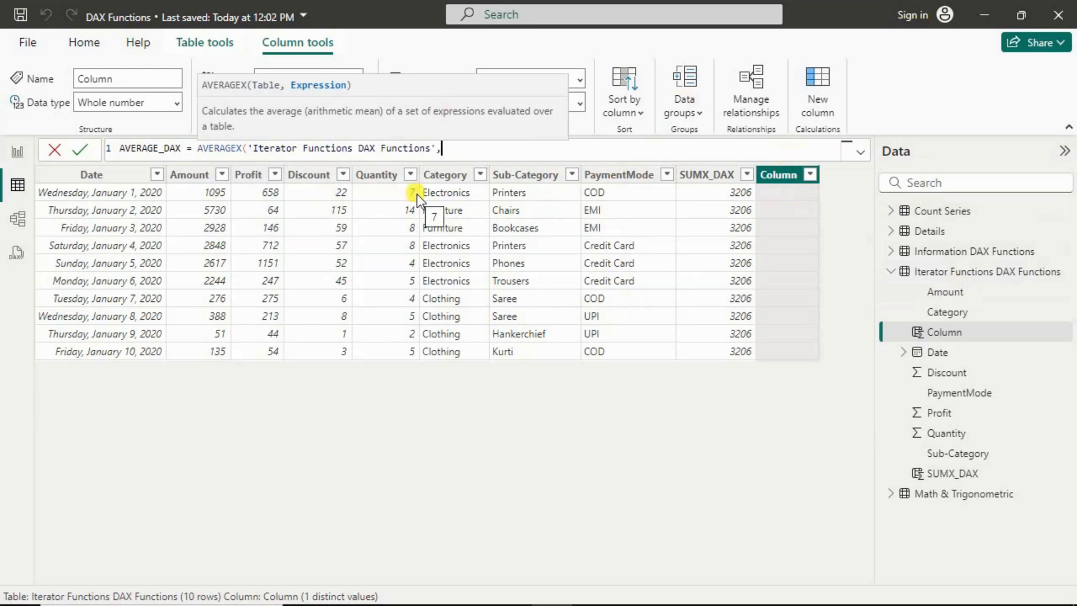
Step: Complete the AVERAGEX expression as the table's Discount column multiplied by its Quantity column and commit the formula
text(disc)
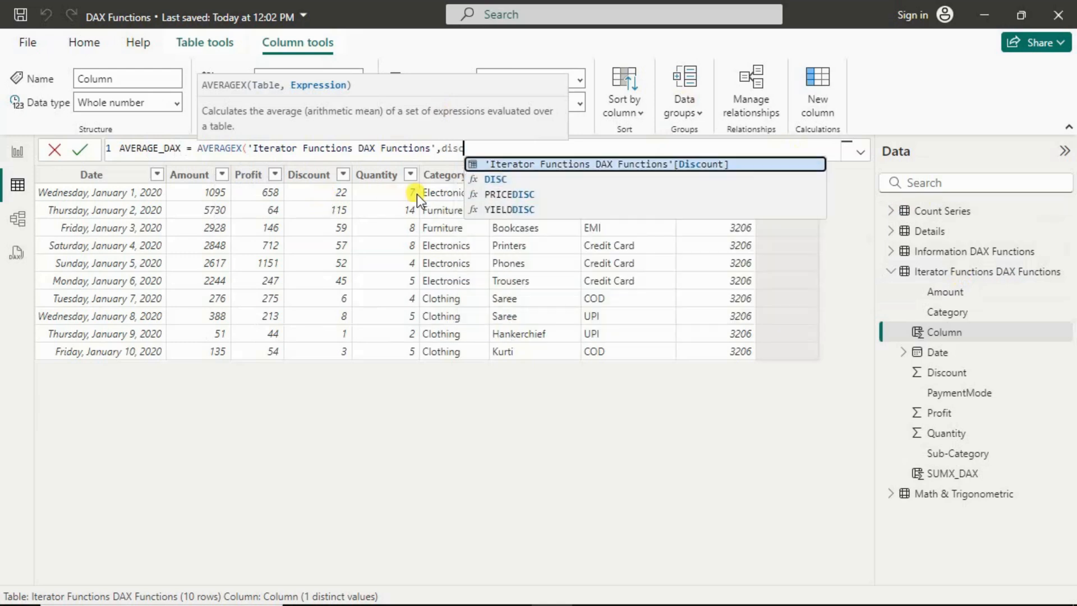
key(Tab)
text(*)
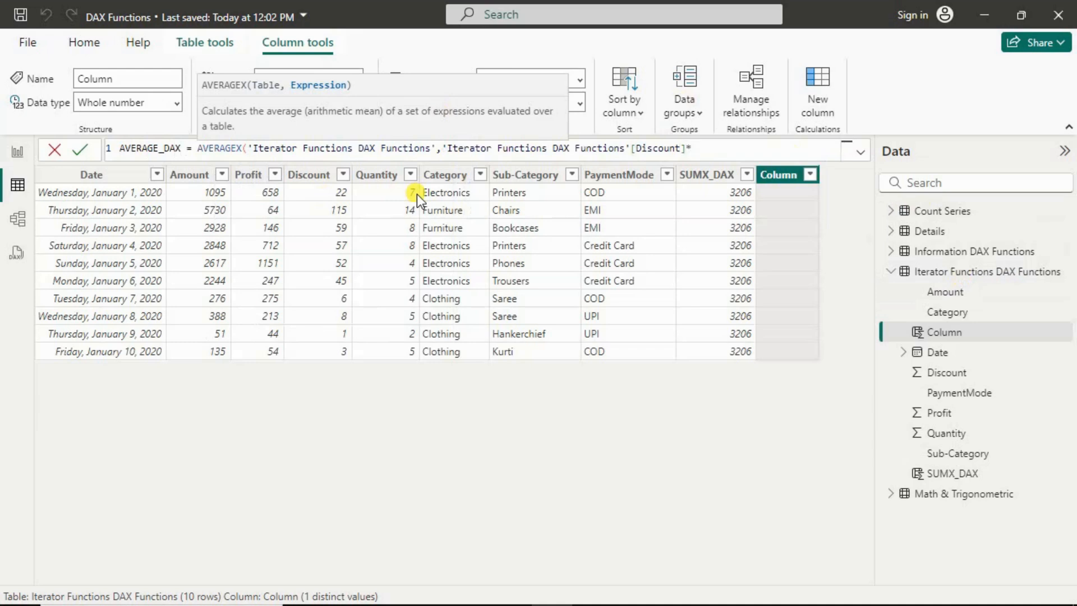
text(qua)
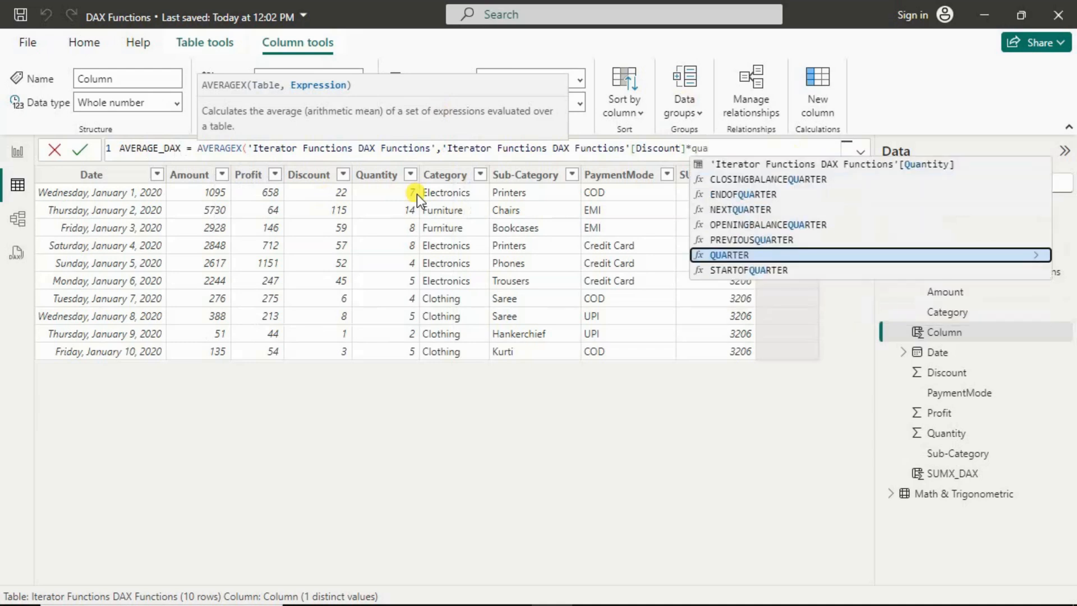
key(Up)
key(Up)
key(Up)
key(Up)
key(Up)
key(Up)
key(Tab)
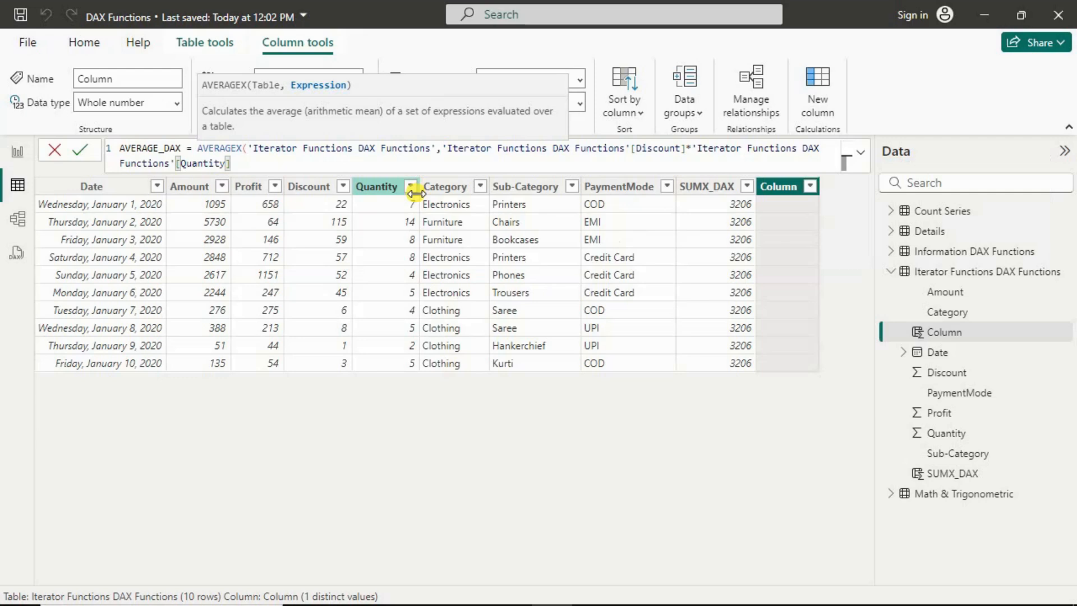
text())
key(Return)
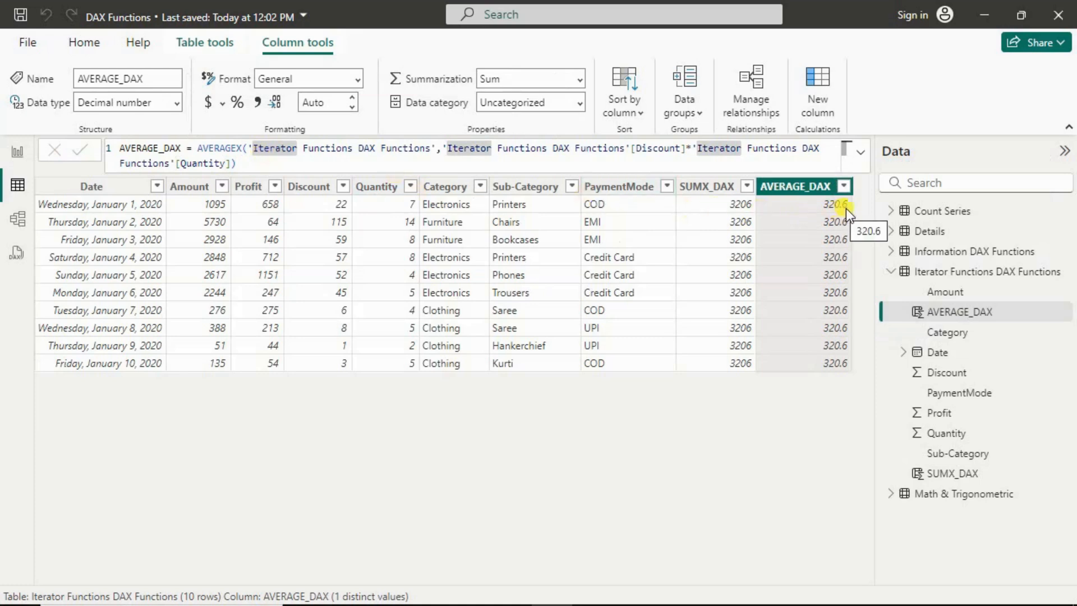
Step: Switch to Iterator Functions DAX Functions.csv in Excel and review the row product formula in J2 and the total formula in J13
key(alt+Tab)
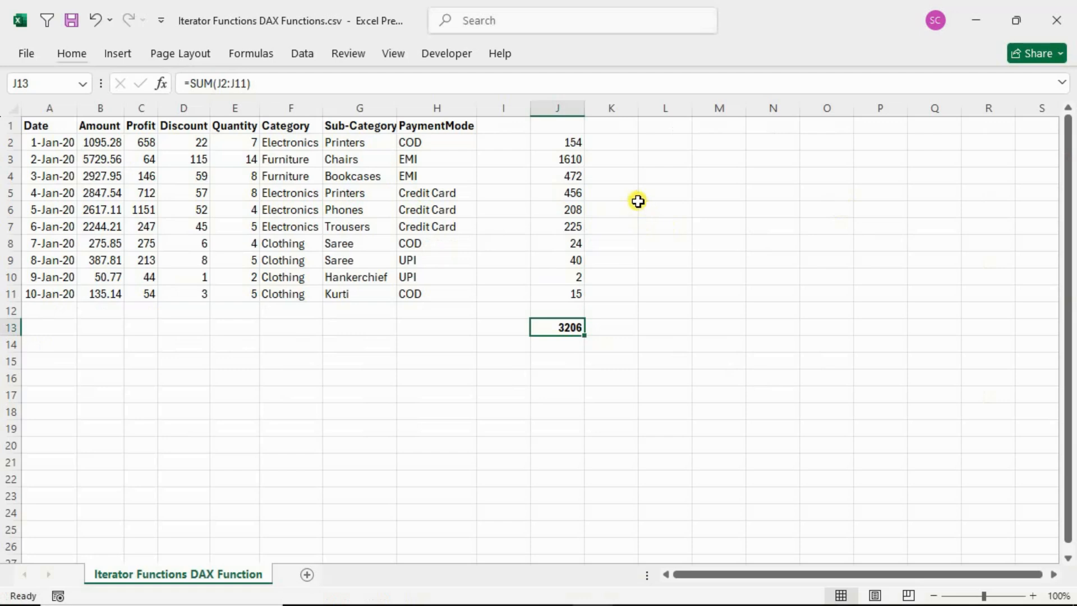
click(636, 203)
click(607, 342)
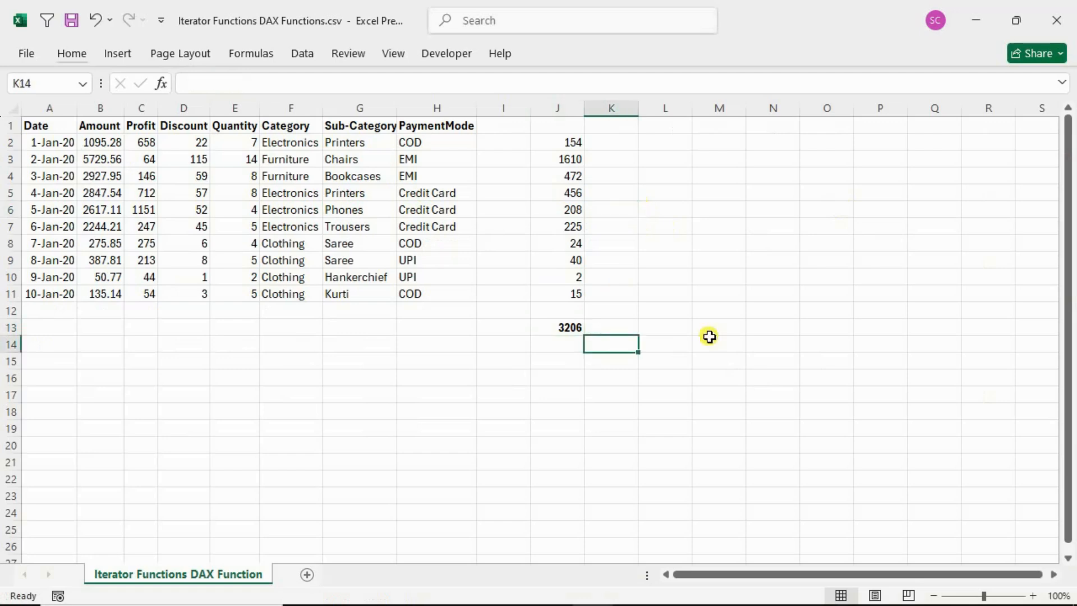
key(Left)
key(Up)
key(Up)
key(Up)
key(Up)
key(Up)
key(Up)
key(Up)
key(Up)
key(Up)
key(Up)
key(Up)
key(Up)
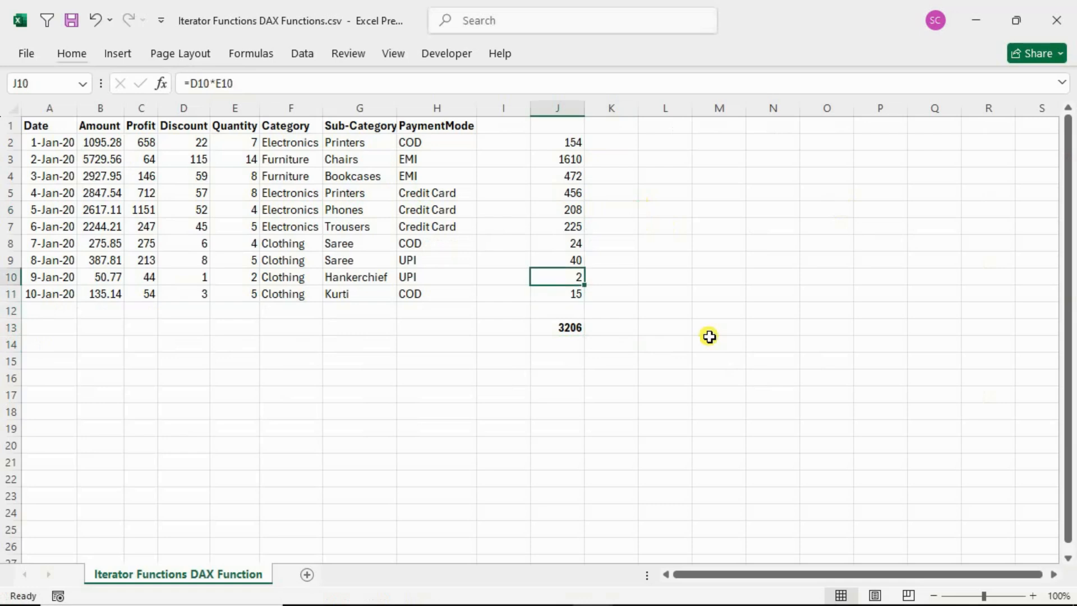
key(F2)
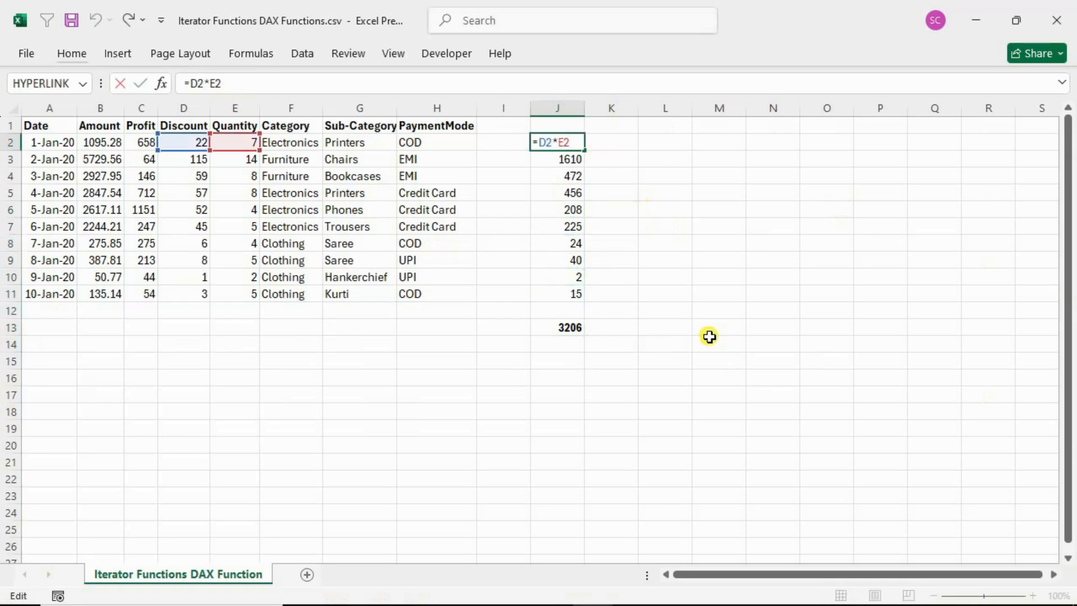
key(Escape)
key(Down)
key(Down)
key(Down)
key(Down)
key(Down)
key(Down)
key(Down)
key(Down)
key(Down)
key(Down)
key(Down)
key(F2)
key(Escape)
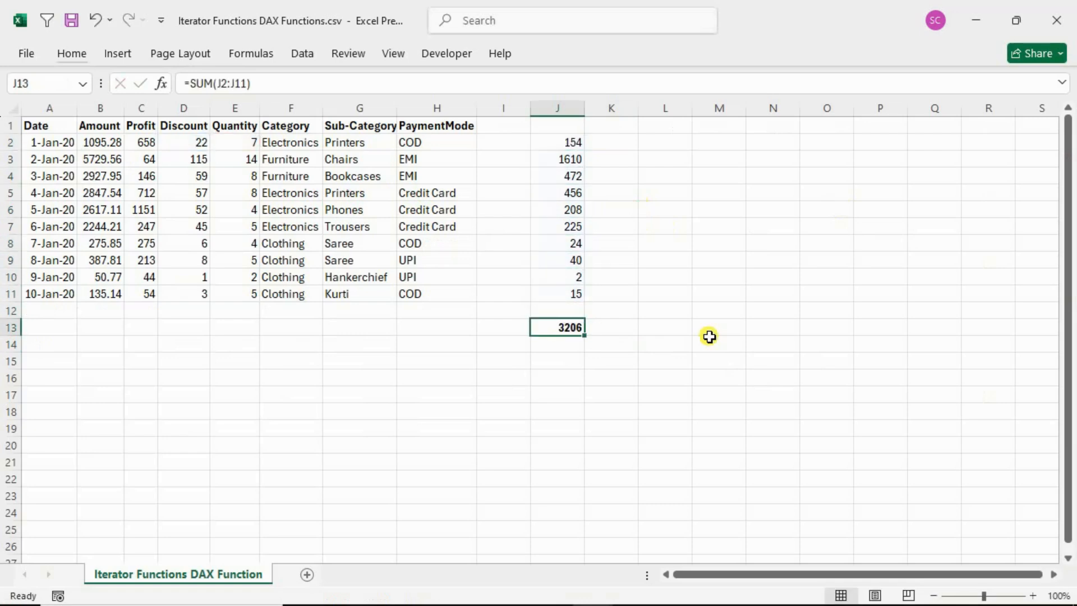
Step: Average the row products in cell K13 with =AVERAGE(J2:J11)
key(Right)
text(=)
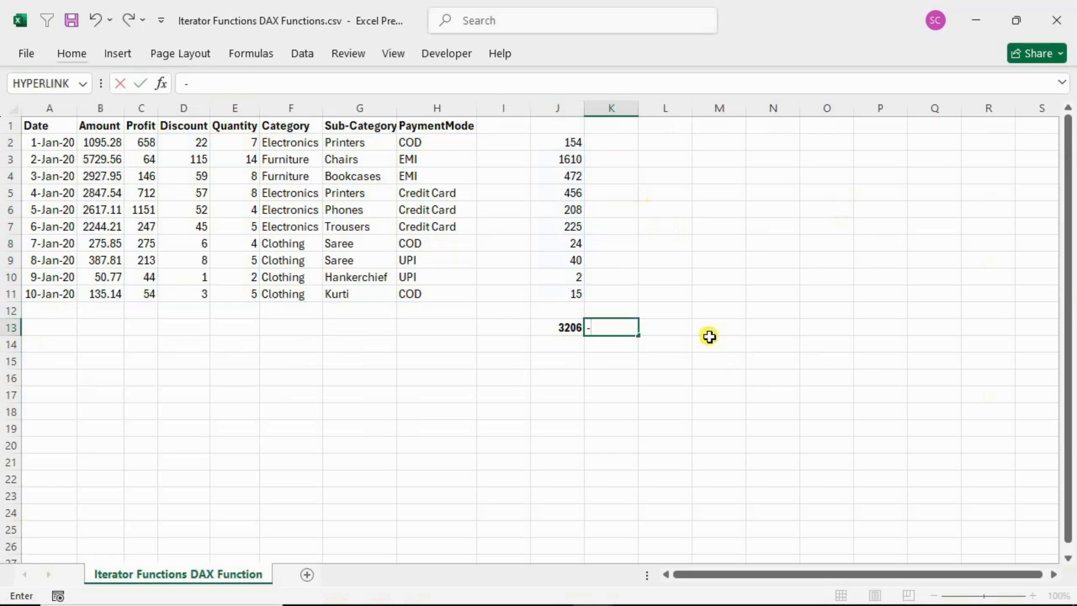
key(Escape)
text(=ave)
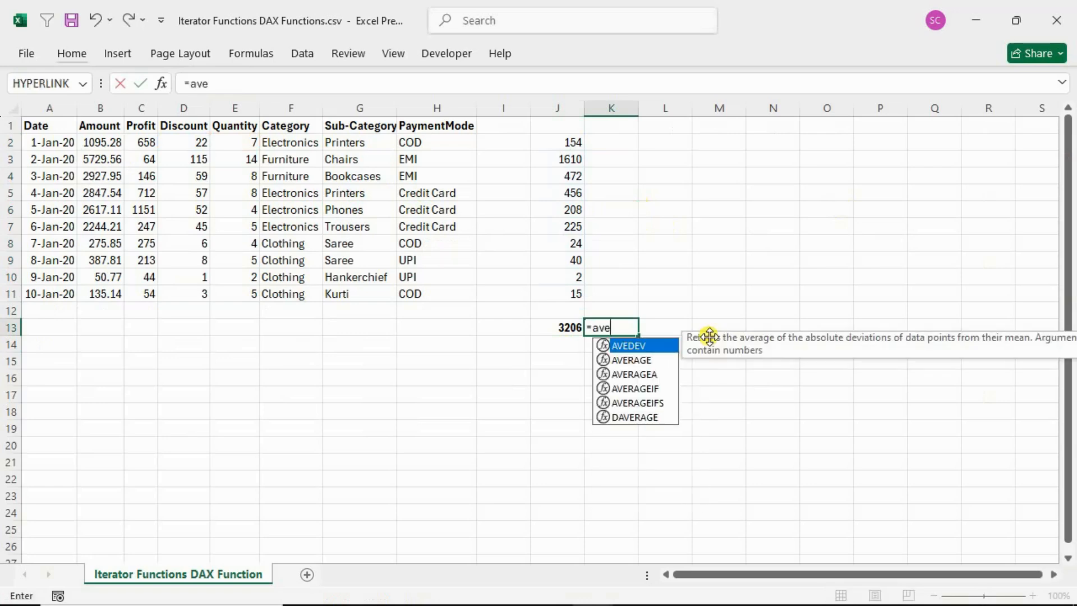
key(Down)
key(Tab)
key(Up)
key(Up)
key(Left)
key(ctrl+shift+Up)
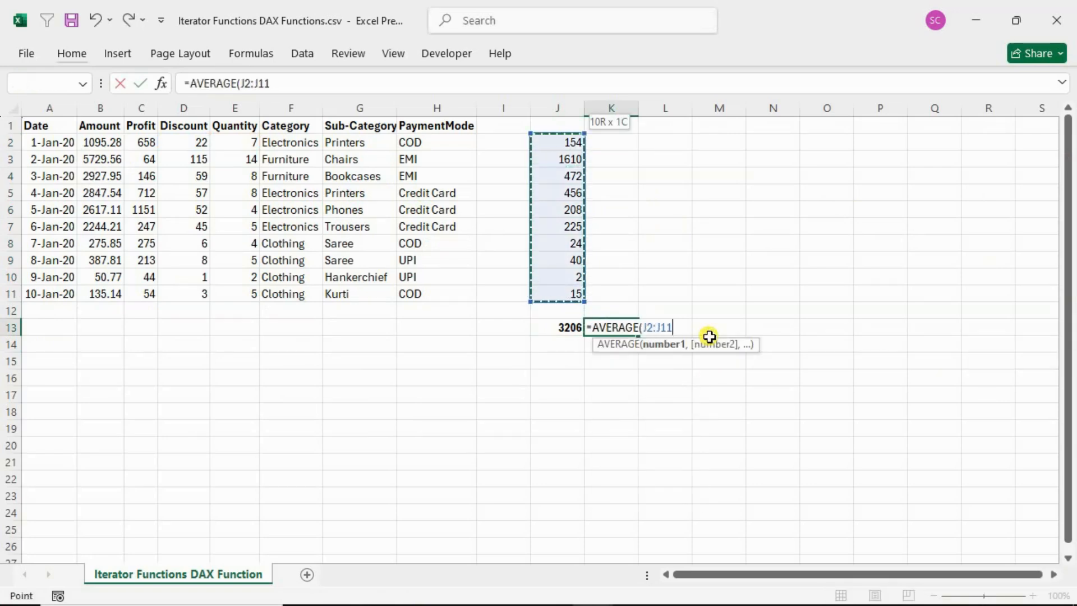
text())
key(Return)
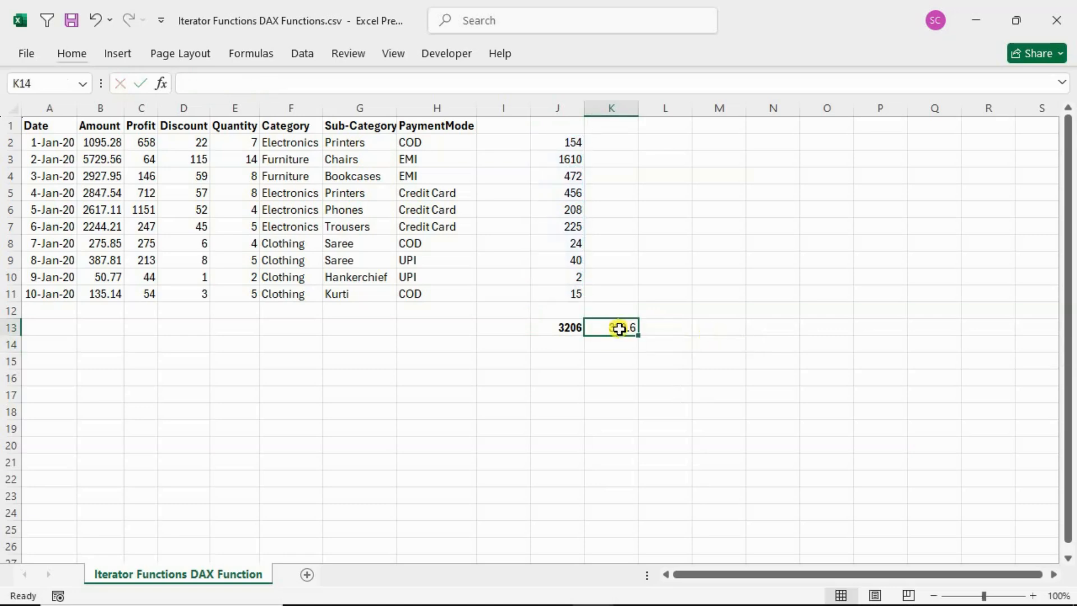
click(617, 325)
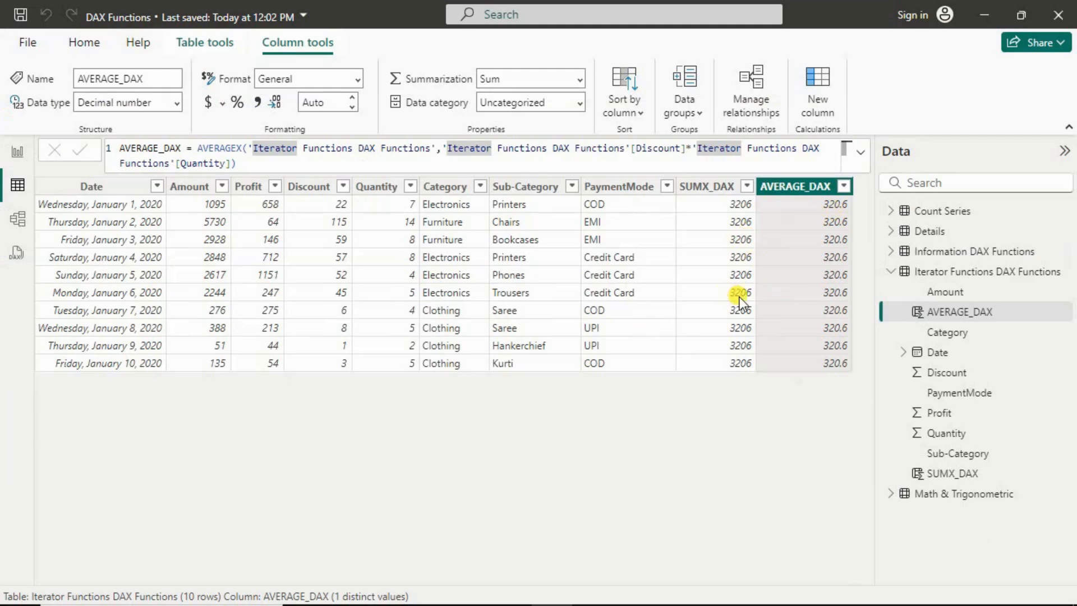
mouse_move(739, 297)
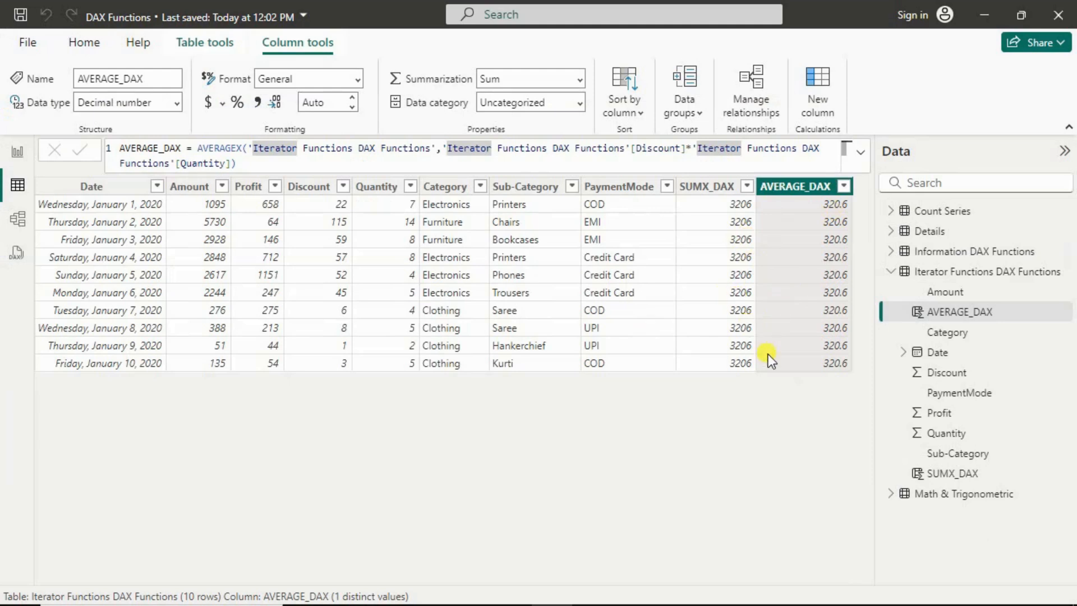